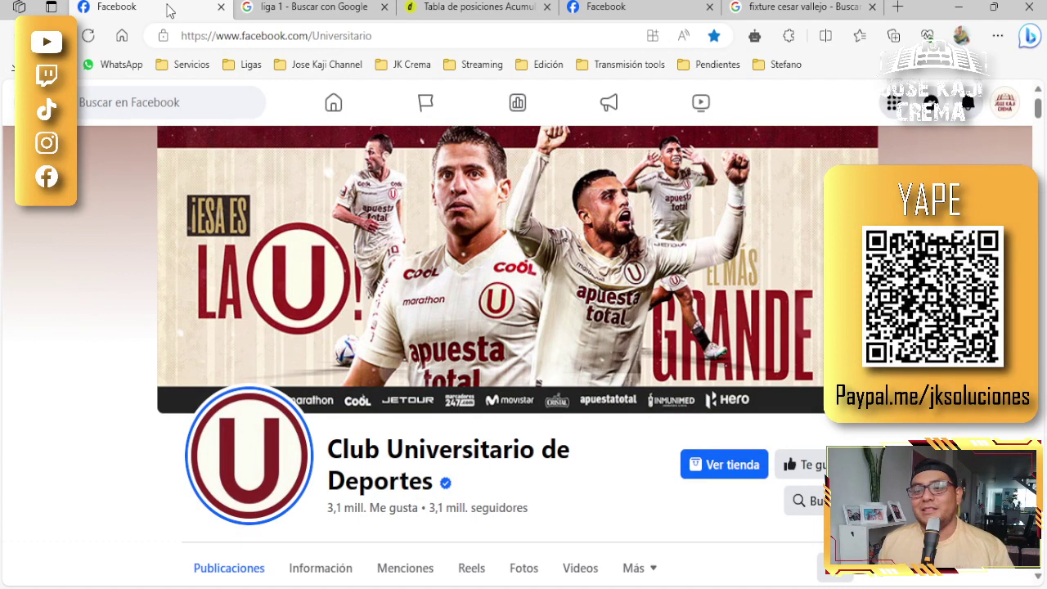
Compare the Google Clausura standings with the accumulated Liga 1 2023 table on Depor.
left_click(331, 12)
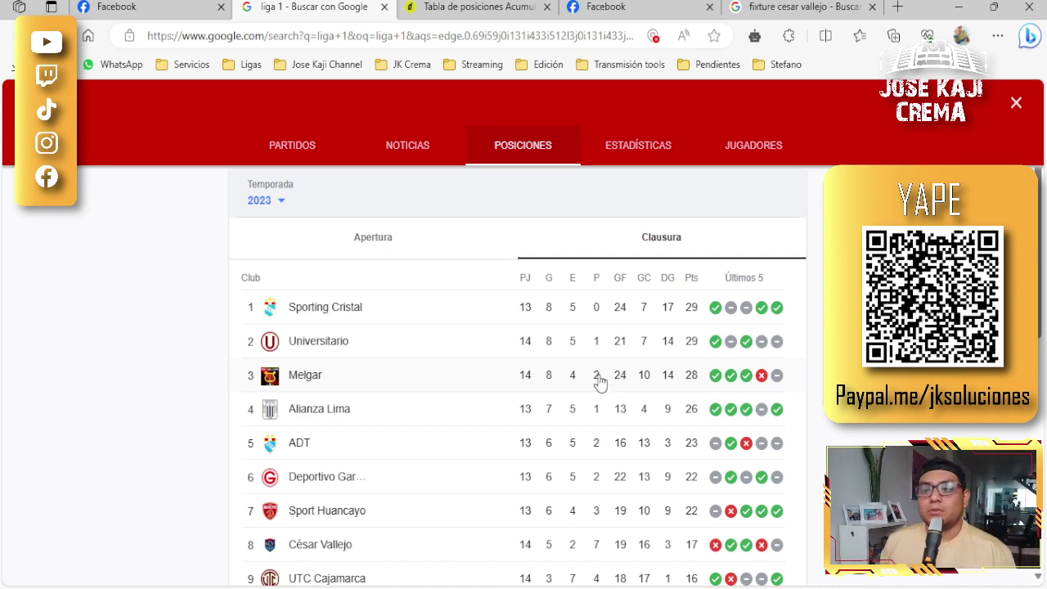
left_click(430, 7)
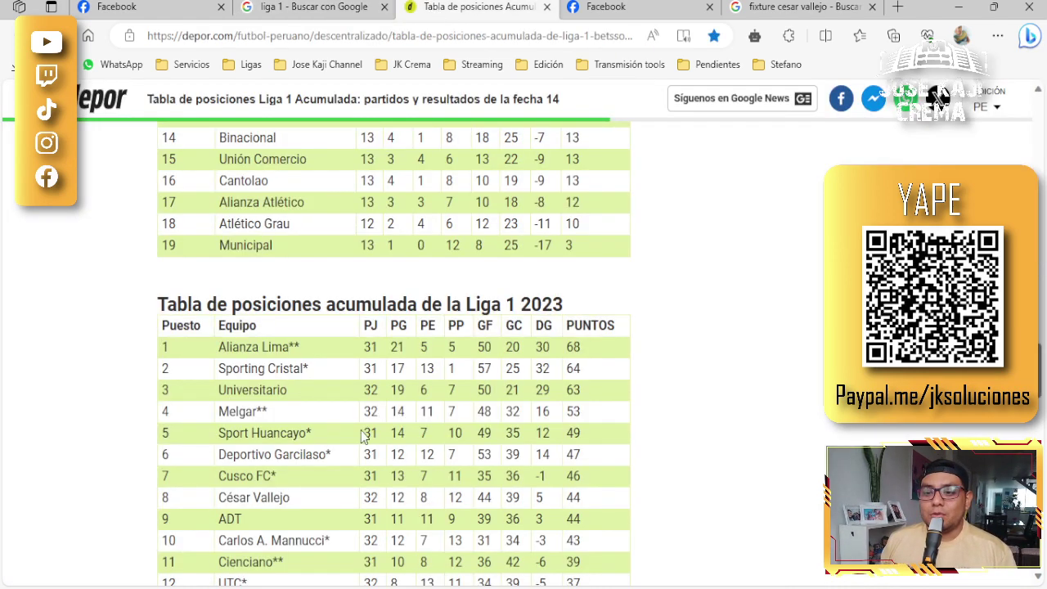
scroll(307, 374, "down", 1)
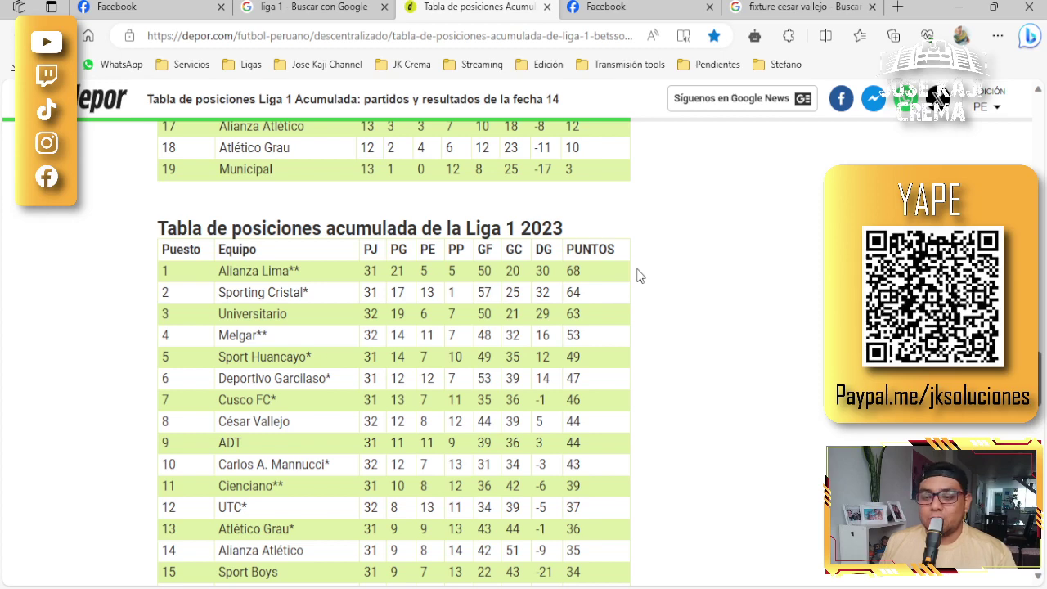
left_click(321, 8)
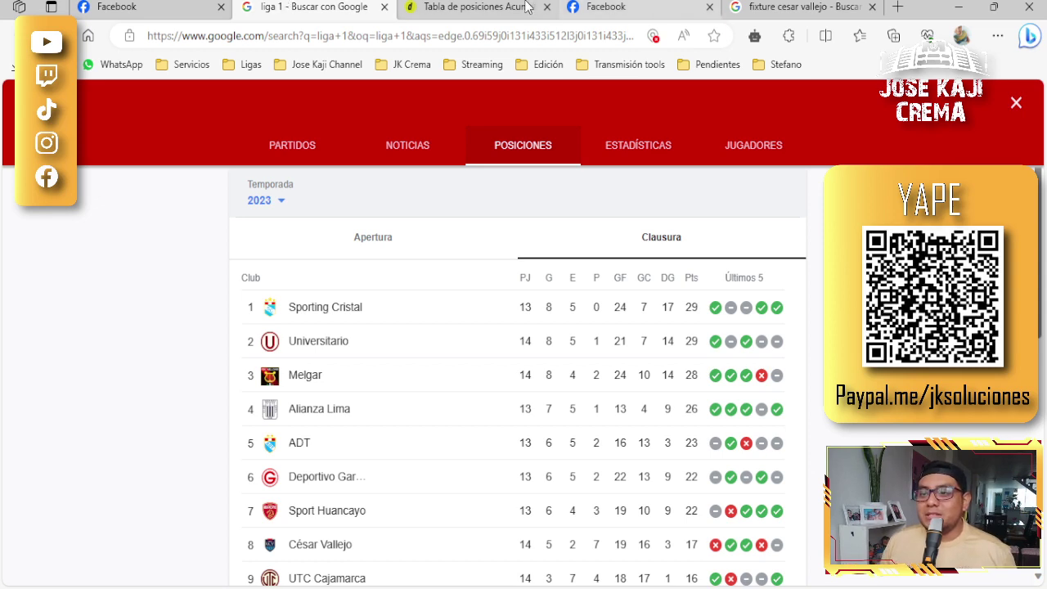
left_click(488, 8)
Open the saved Liga 1 page from the Ligas bookmarks and examine the upcoming fixtures and the Clausura standings.
left_click(769, 9)
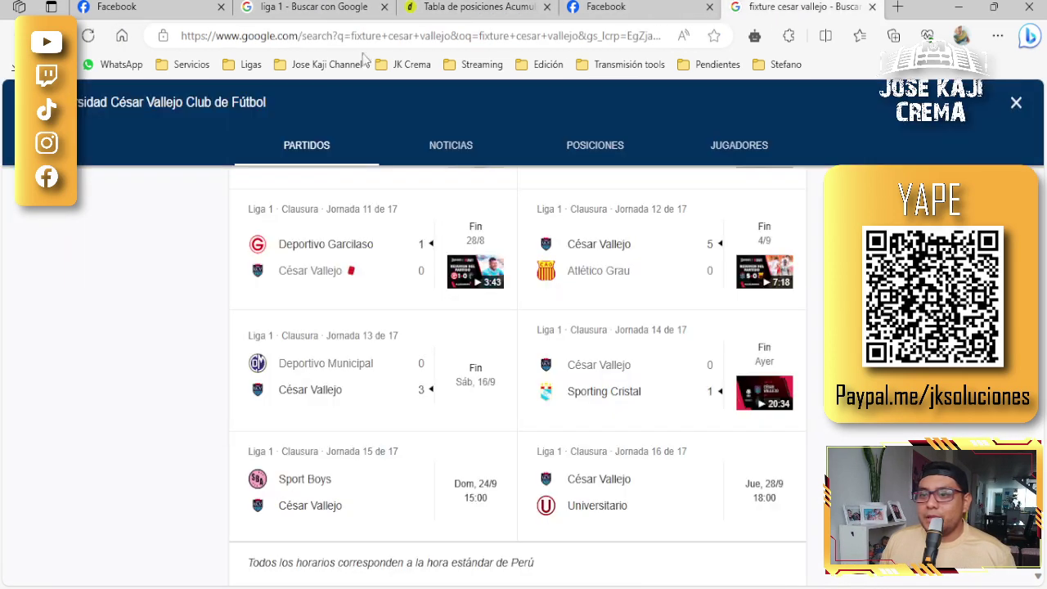
left_click(249, 65)
left_click(266, 88)
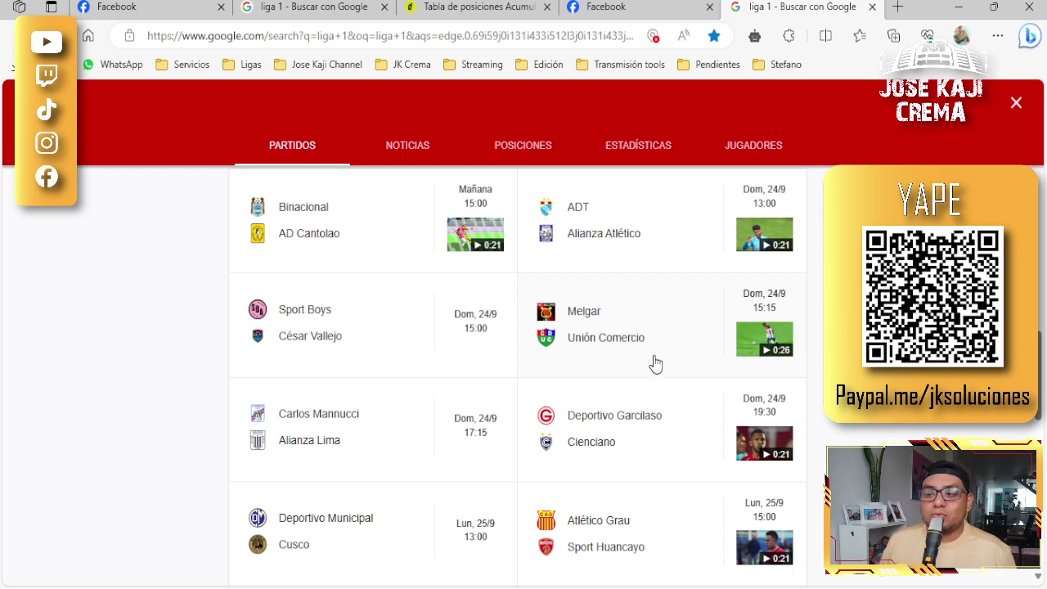
scroll(655, 344, "down", 1)
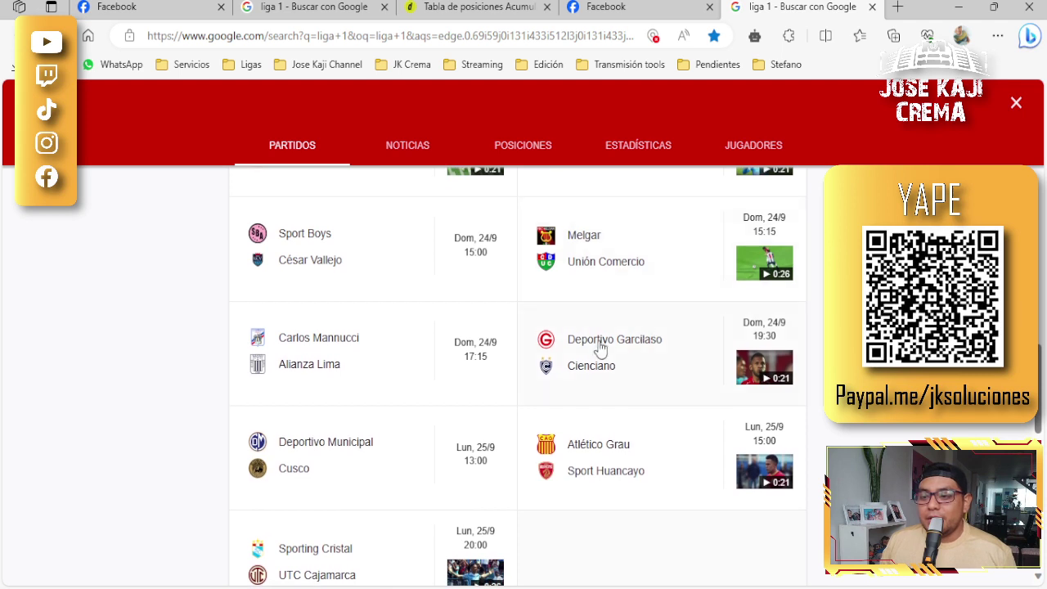
scroll(482, 388, "down", 1)
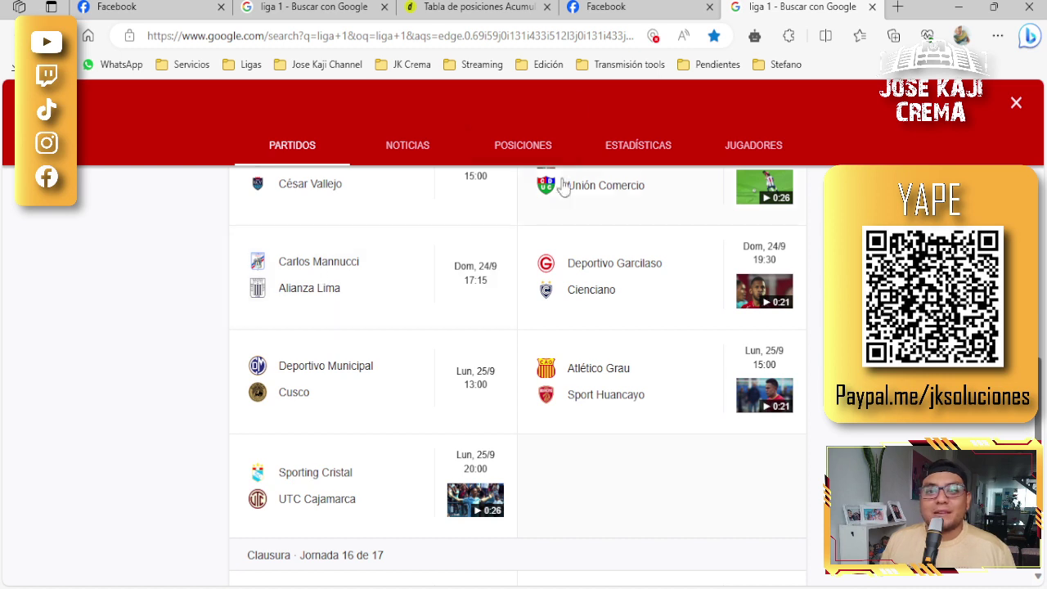
left_click(514, 149)
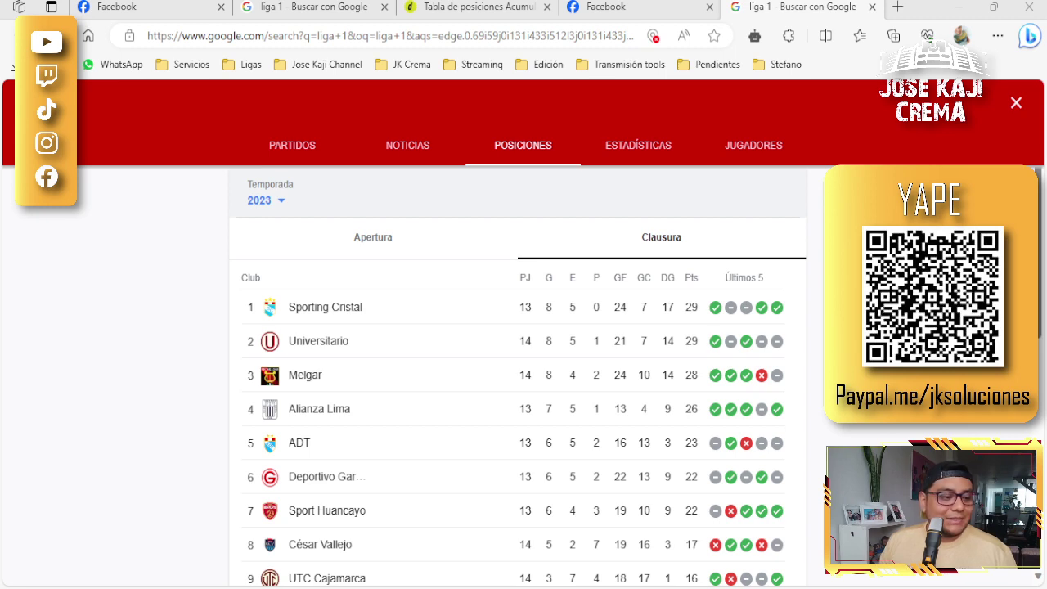
Switch to the Calculadora Clausura 2023 workbook in Excel and examine the remaining matches and points tables at 145% zoom.
key("alt+Tab")
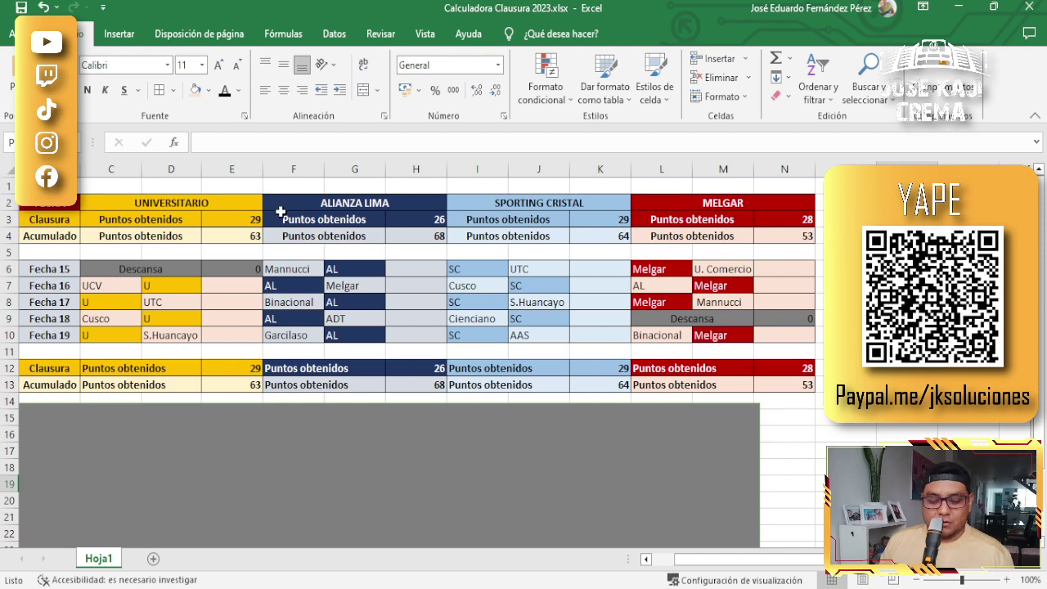
scroll(287, 273, "up", 3)
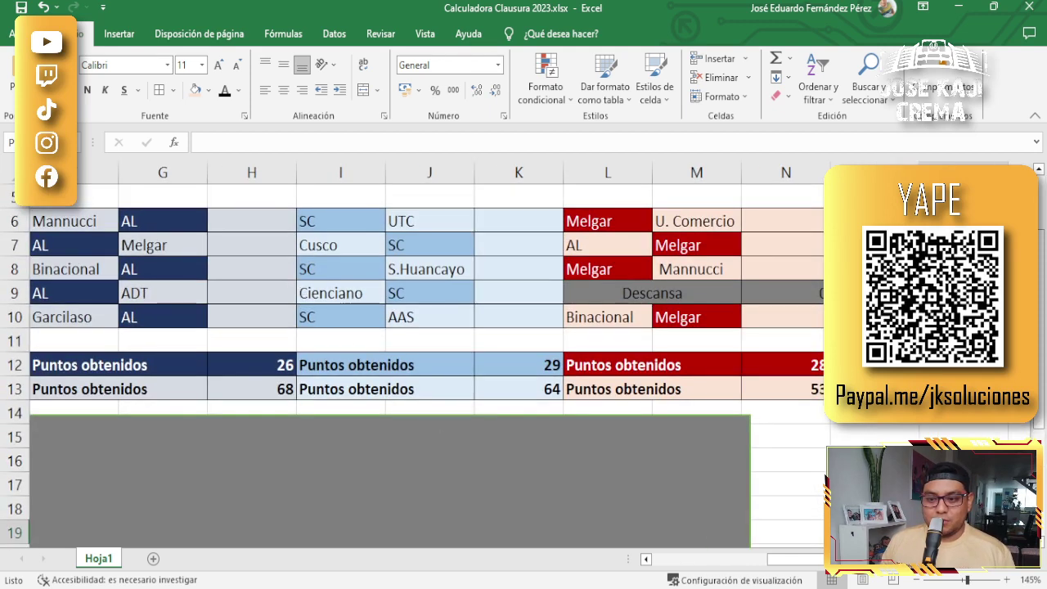
left_click_drag(785, 558, 654, 559)
scroll(408, 350, "up", 2)
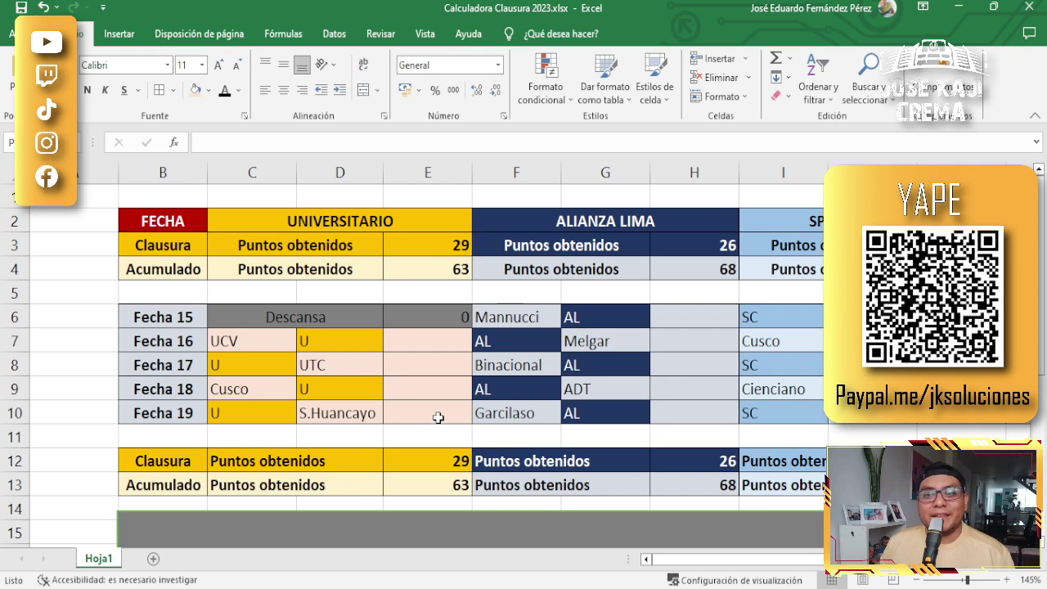
scroll(442, 409, "down", 1)
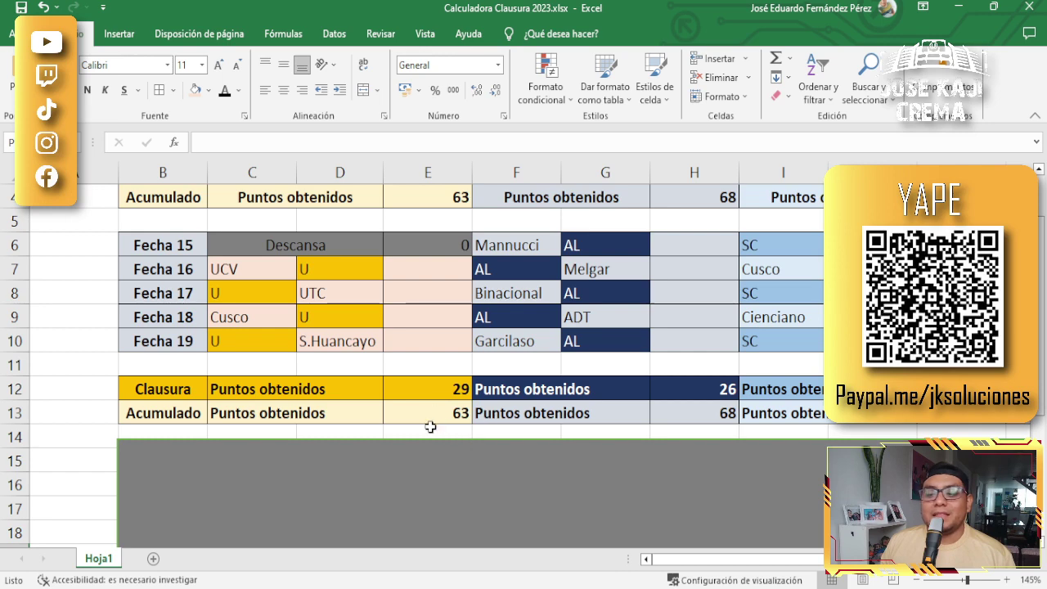
scroll(483, 399, "up", 1)
mouse_move(731, 565)
left_mouse_down()
mouse_move(849, 564)
mouse_move(748, 564)
left_mouse_up()
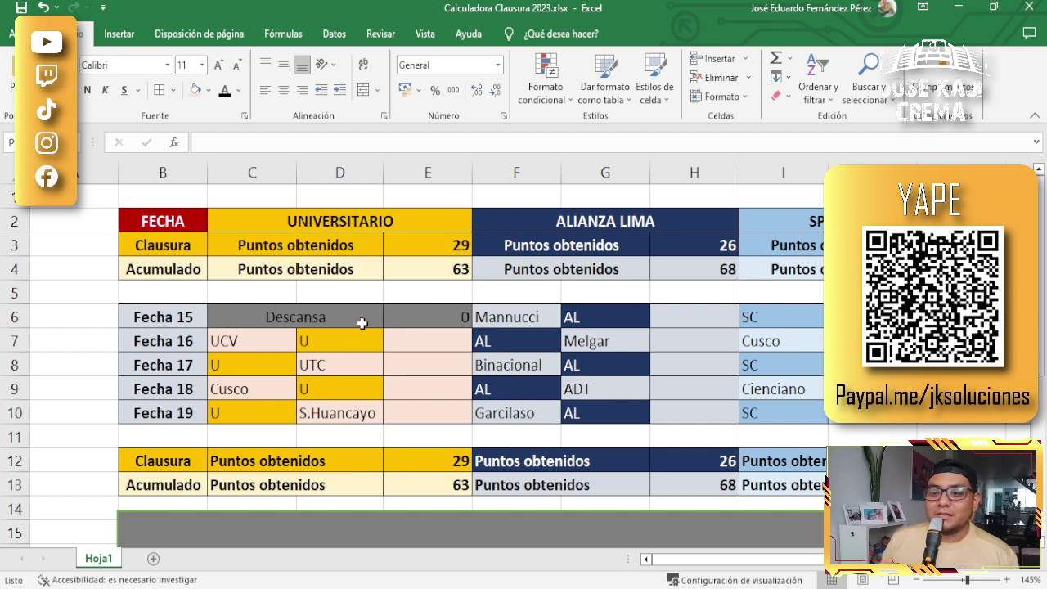
Enter 1 point for Alianza Lima's Fecha 15 match against Mannucci.
left_click(440, 320)
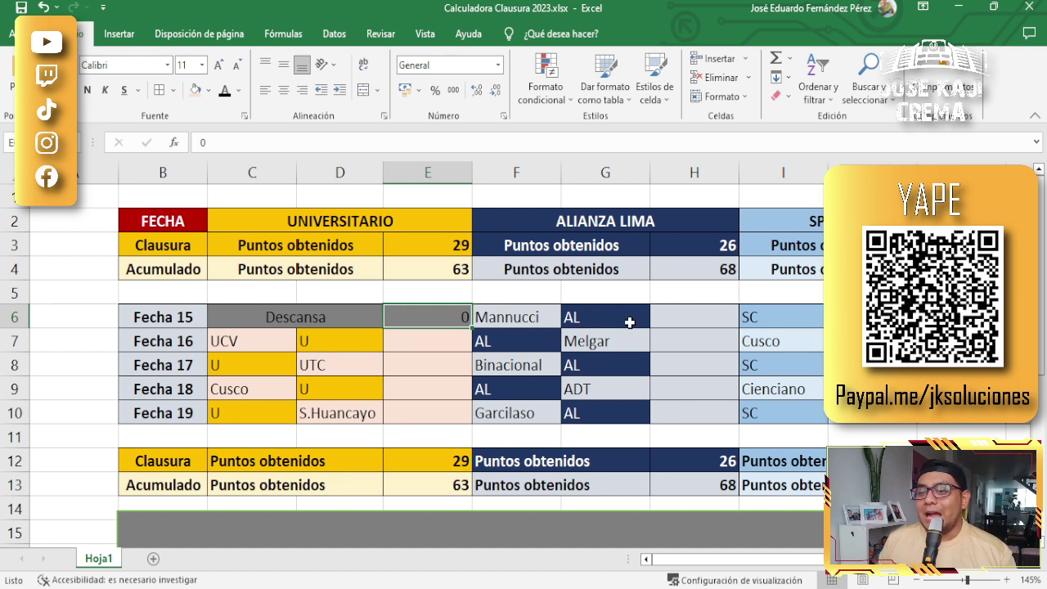
left_click(711, 320)
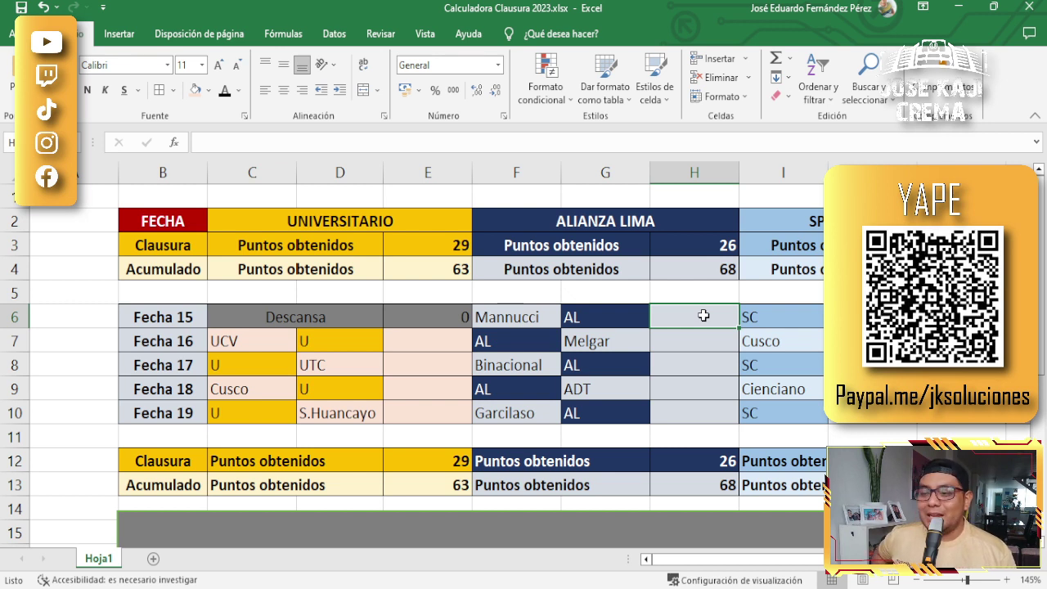
type("1")
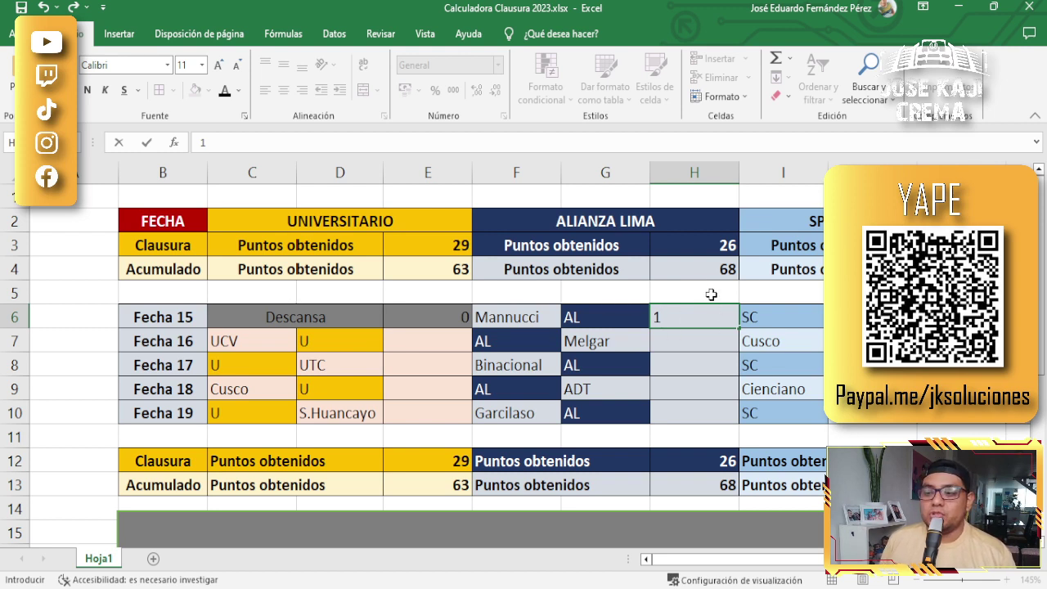
left_click(708, 288)
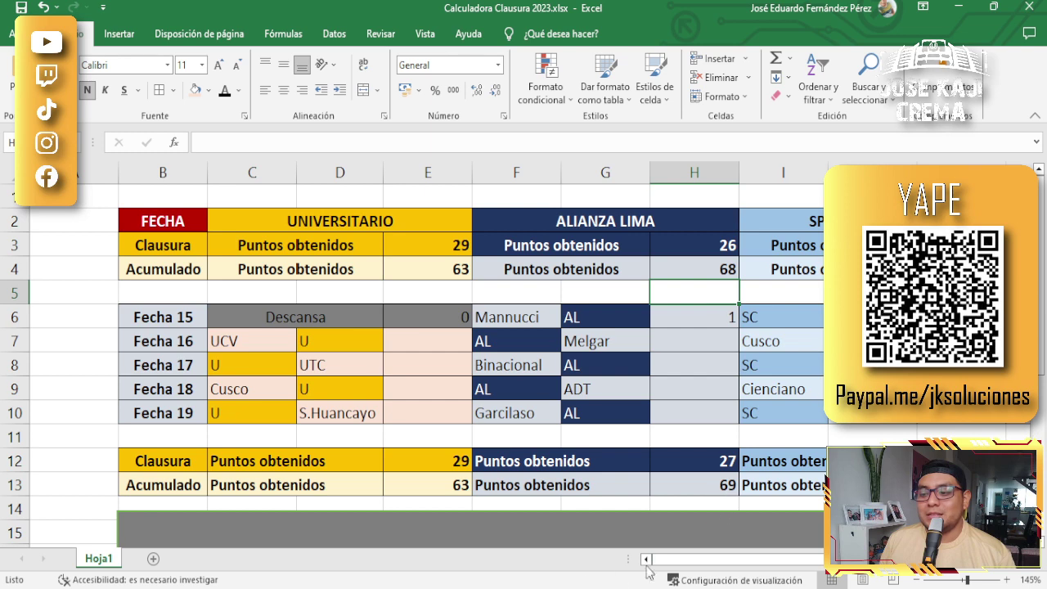
Enter 3 points for Sporting Cristal's Fecha 15 match against UTC.
left_click_drag(687, 568, 756, 568)
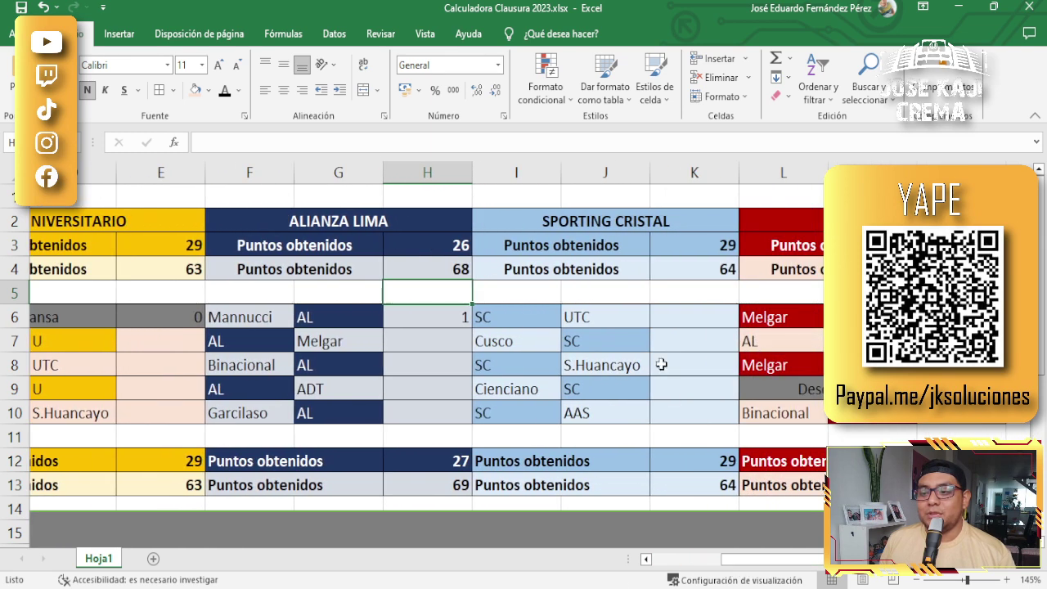
left_click(680, 320)
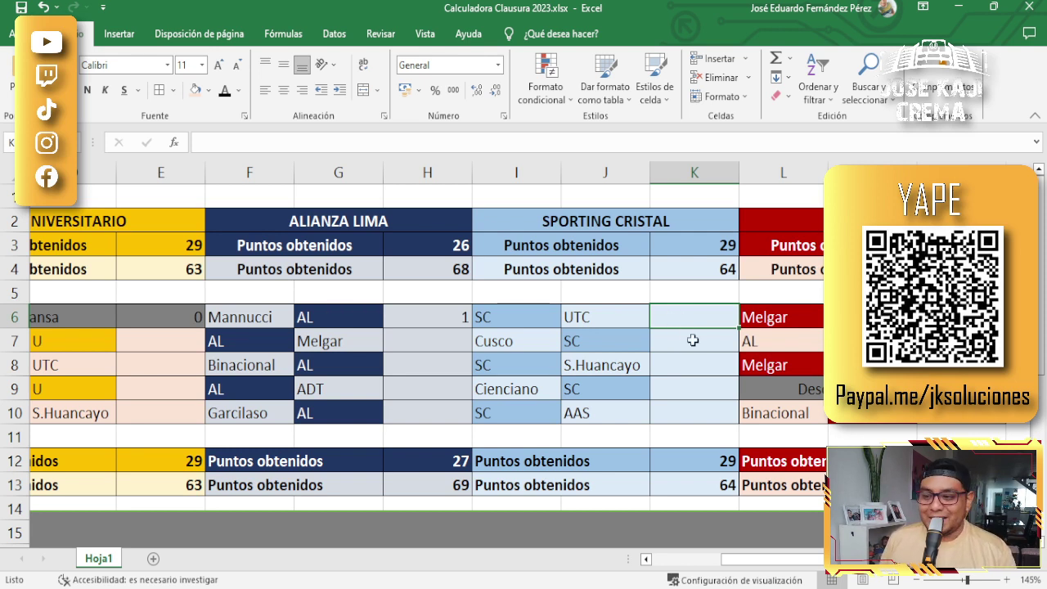
type("3")
left_click(705, 298)
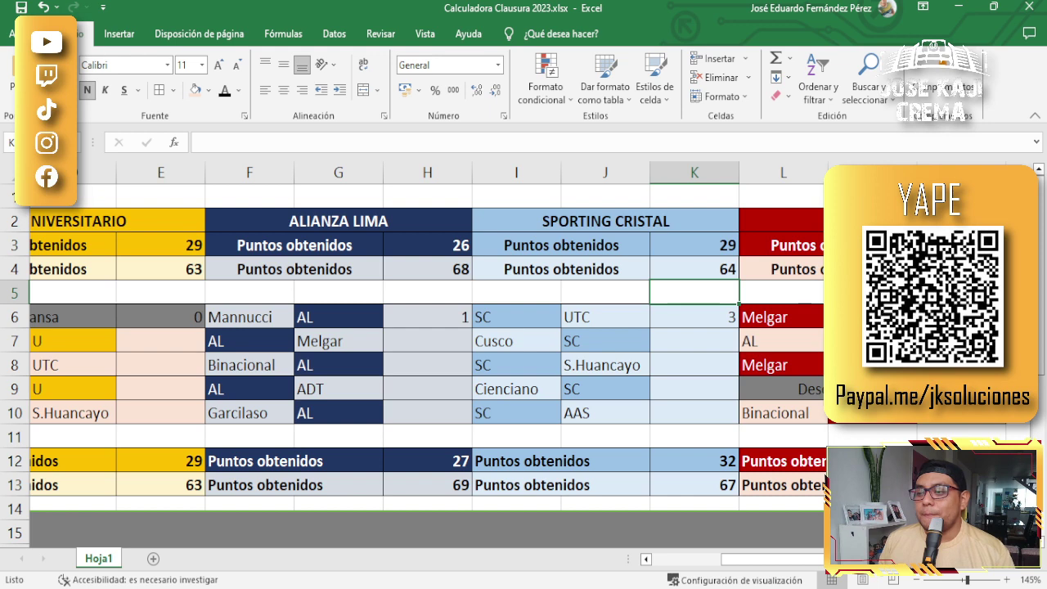
Enter 3 points for Melgar's Fecha 15 match against U. Comercio.
left_click_drag(726, 564, 798, 565)
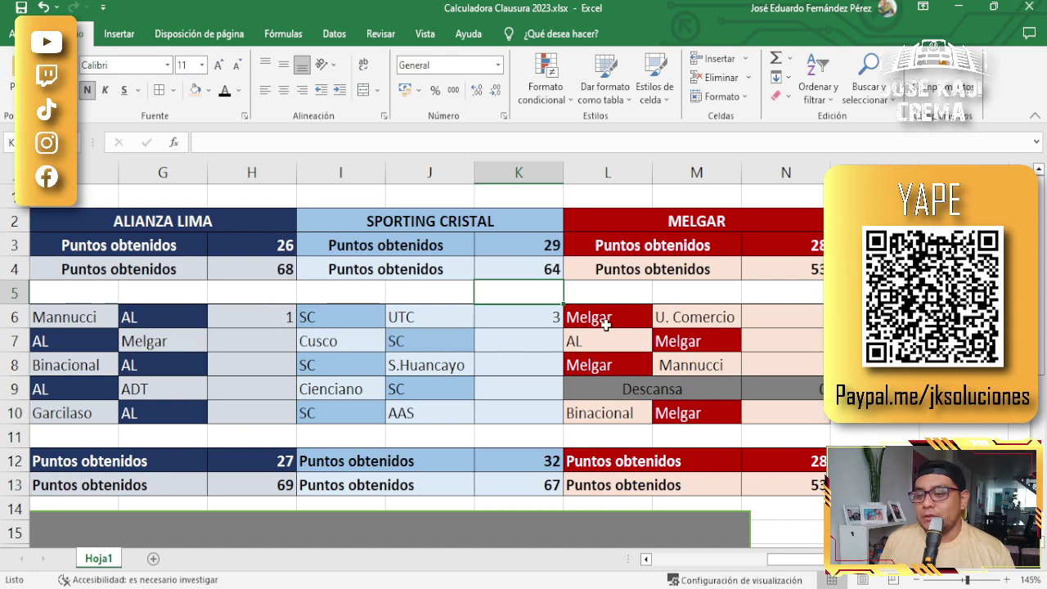
left_click(763, 318)
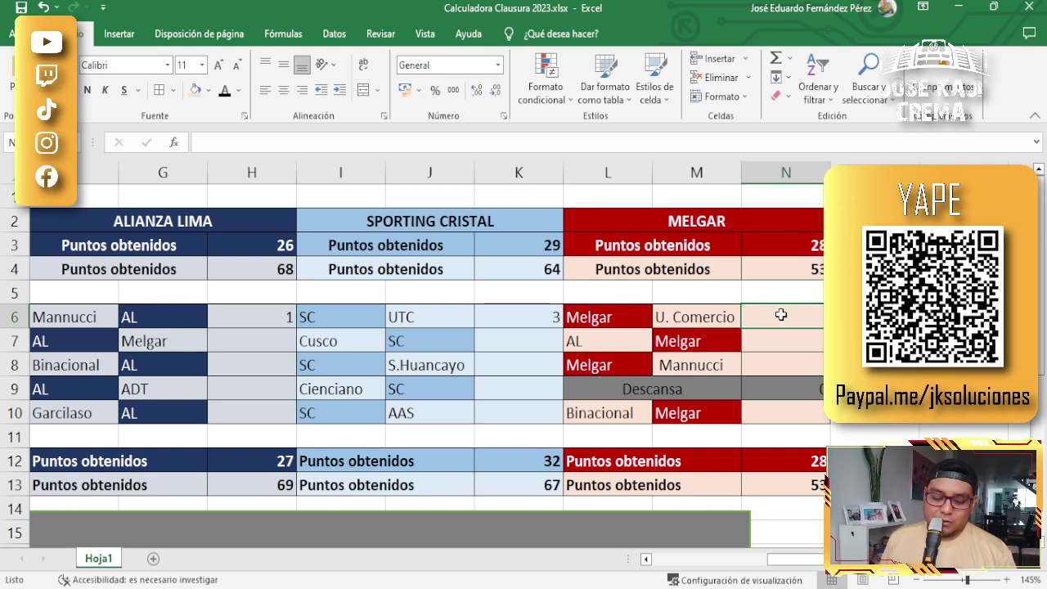
type("3")
key("Tab")
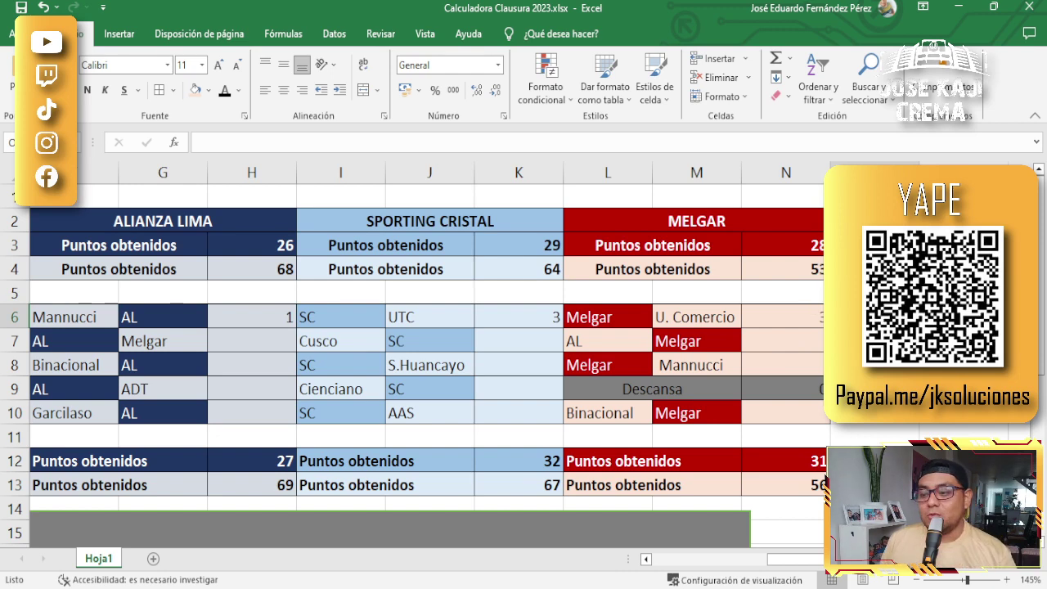
Switch to the browser and check the accumulated Liga 1 2023 table on Depor.
left_click_drag(793, 560, 681, 570)
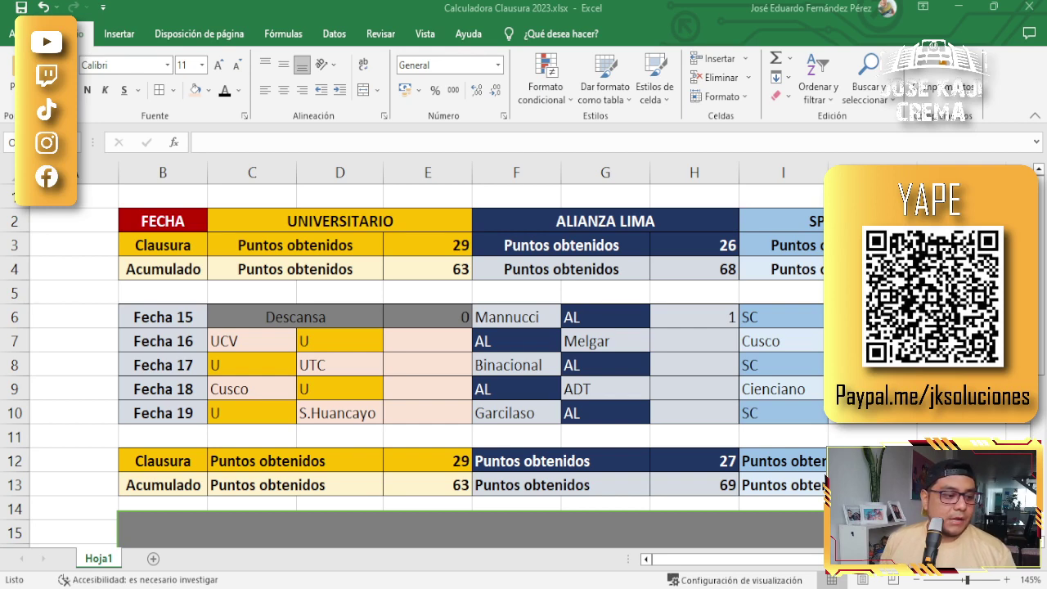
key("alt+Tab")
scroll(941, 96, "down", 1)
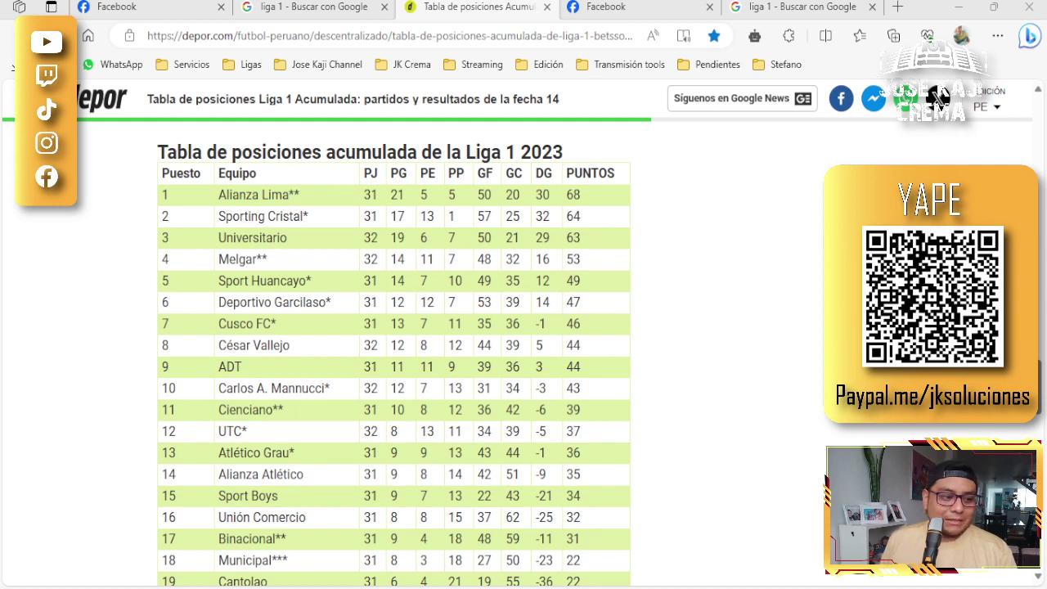
Return to the Excel workbook and enter 3 points for Universitario's Fecha 16 match against UCV.
key("alt+Tab")
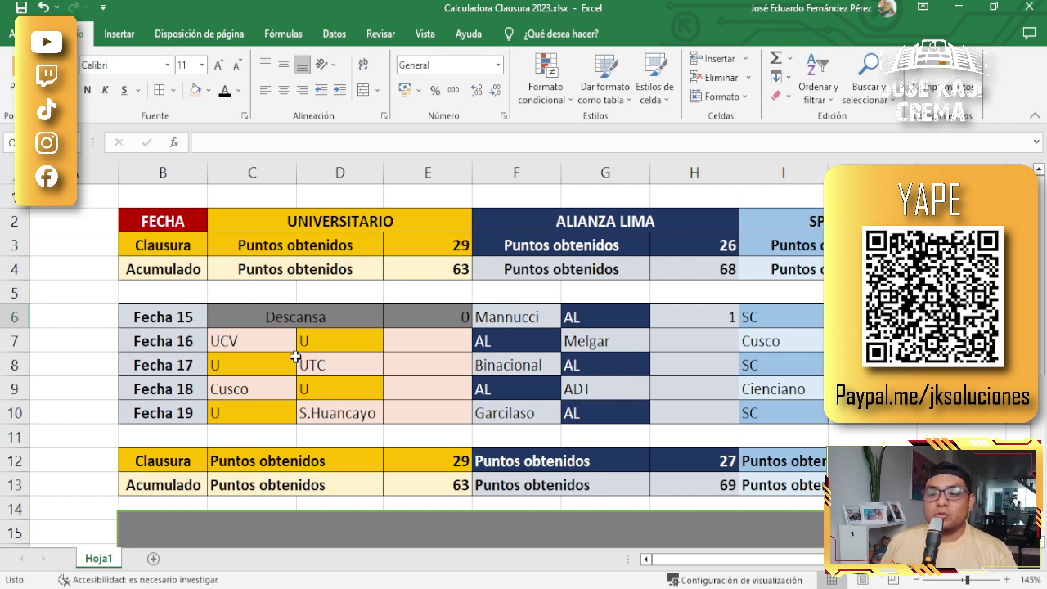
left_click(406, 343)
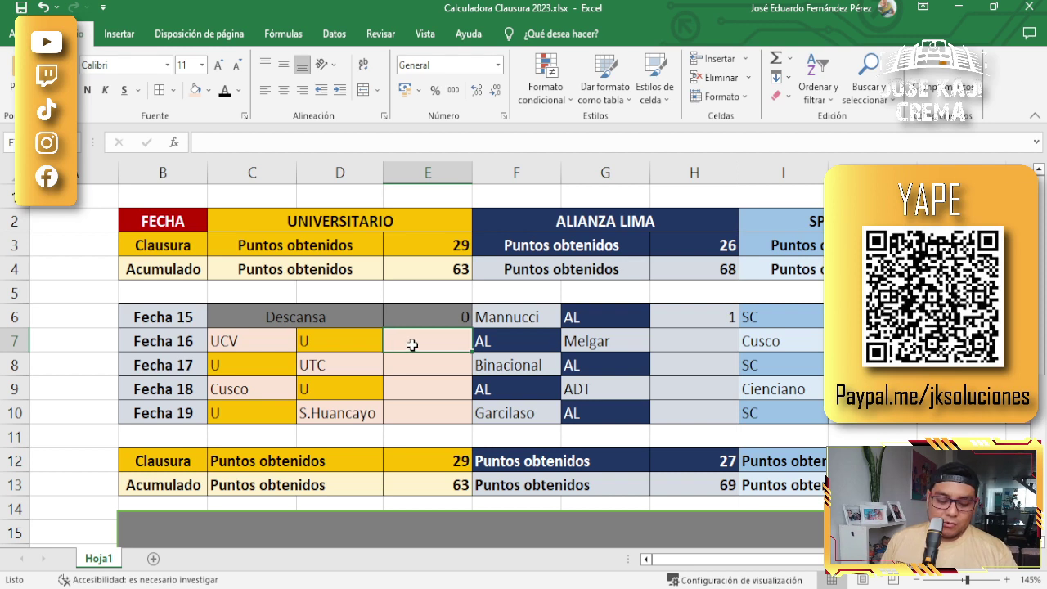
type("3")
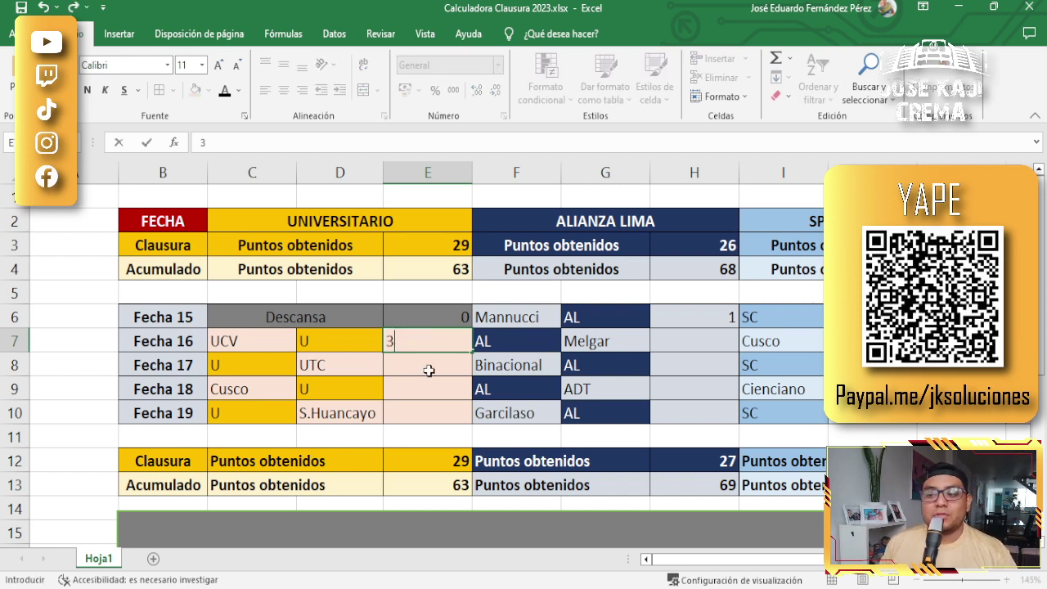
key("Return")
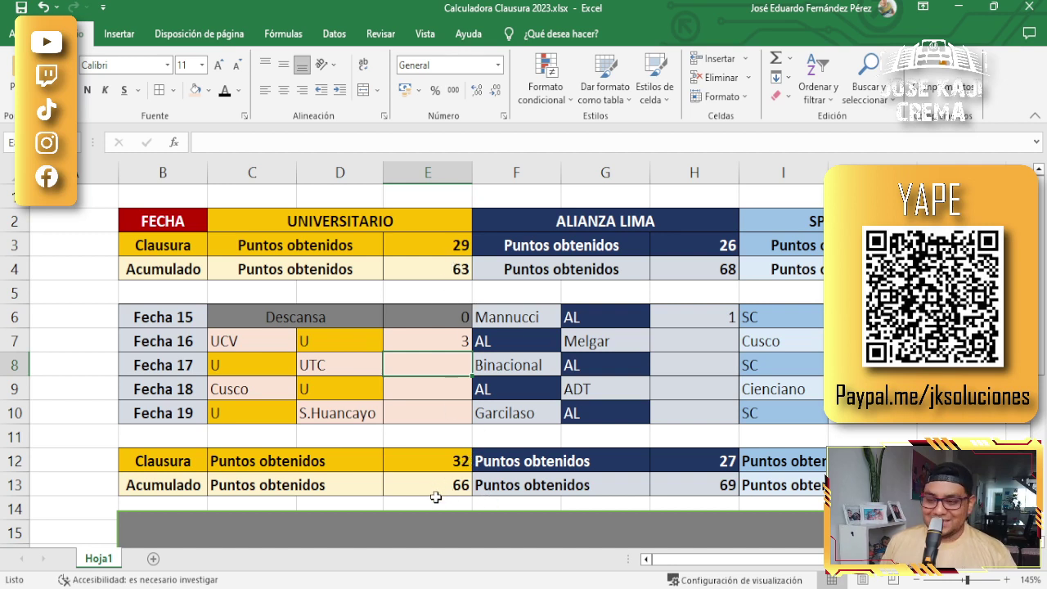
Enter 1 point for Alianza Lima's Fecha 16 match against Melgar.
left_click(691, 350)
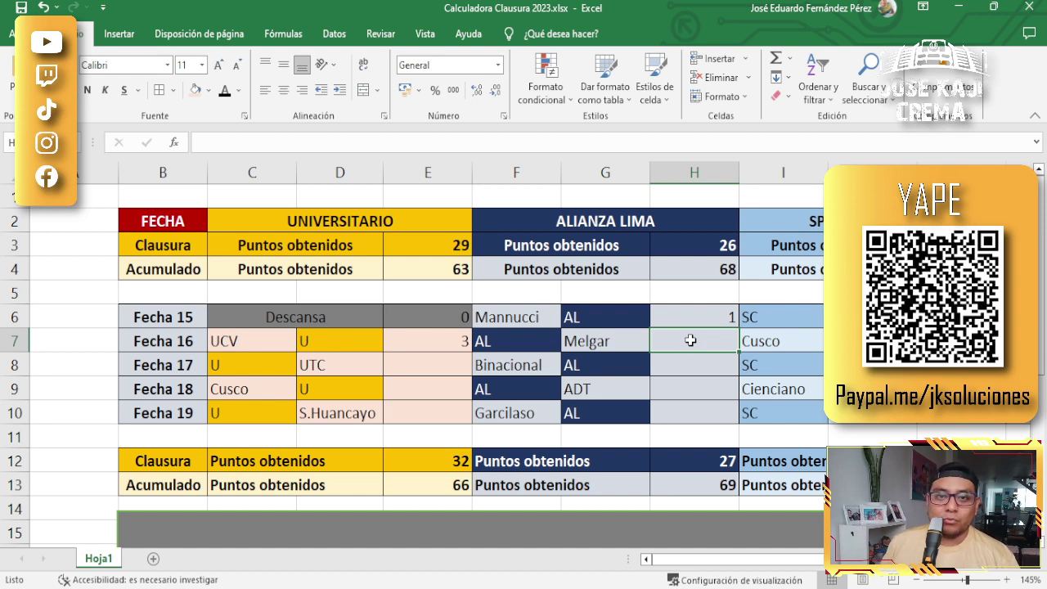
type("1")
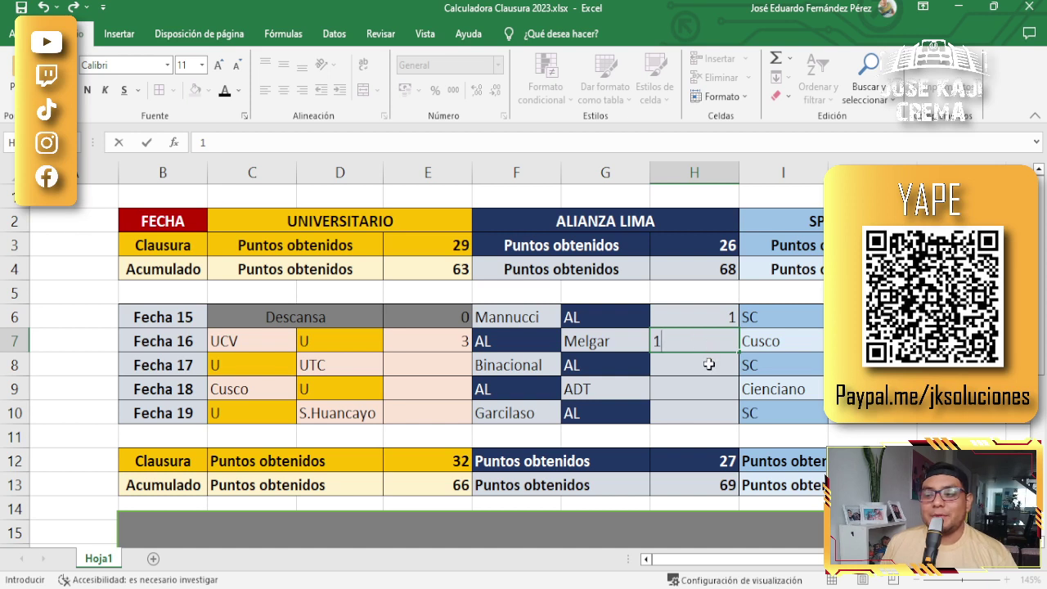
left_click(708, 364)
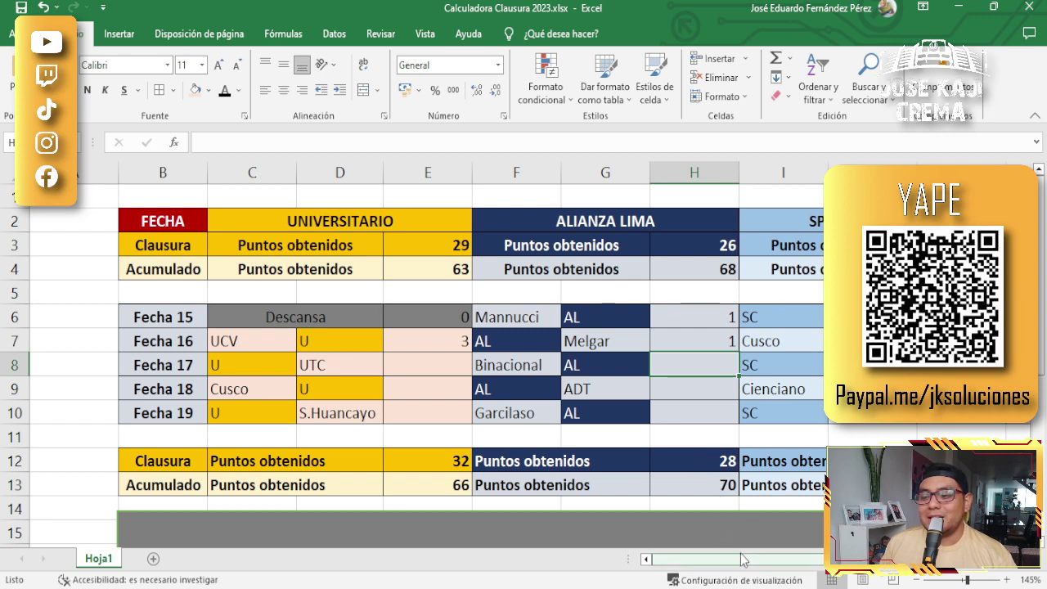
Enter 0 points for Sporting Cristal's Fecha 16 match against Cusco.
left_click_drag(756, 562, 820, 566)
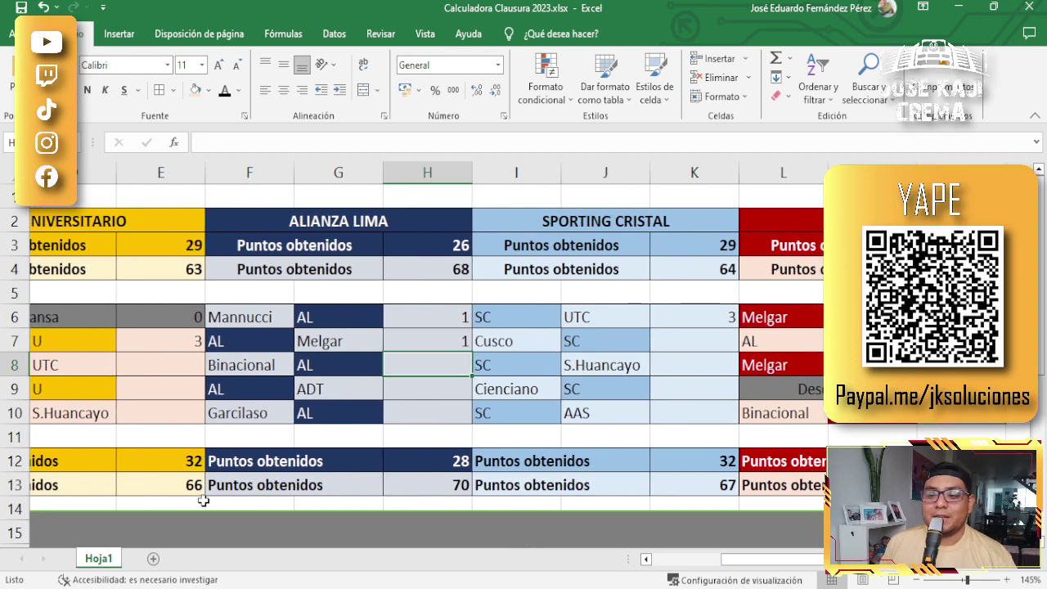
left_click(718, 343)
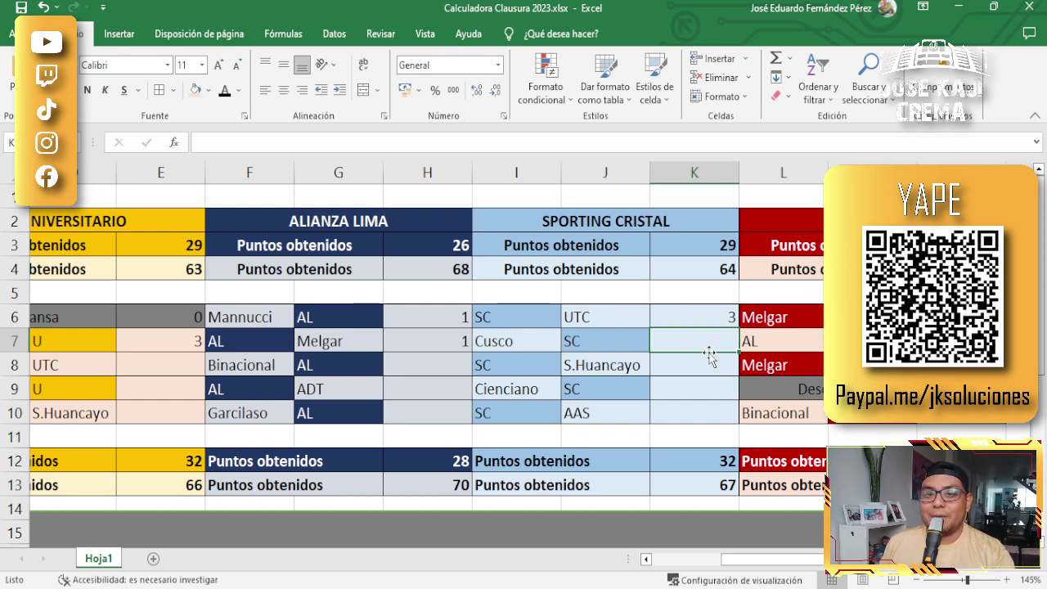
type("0")
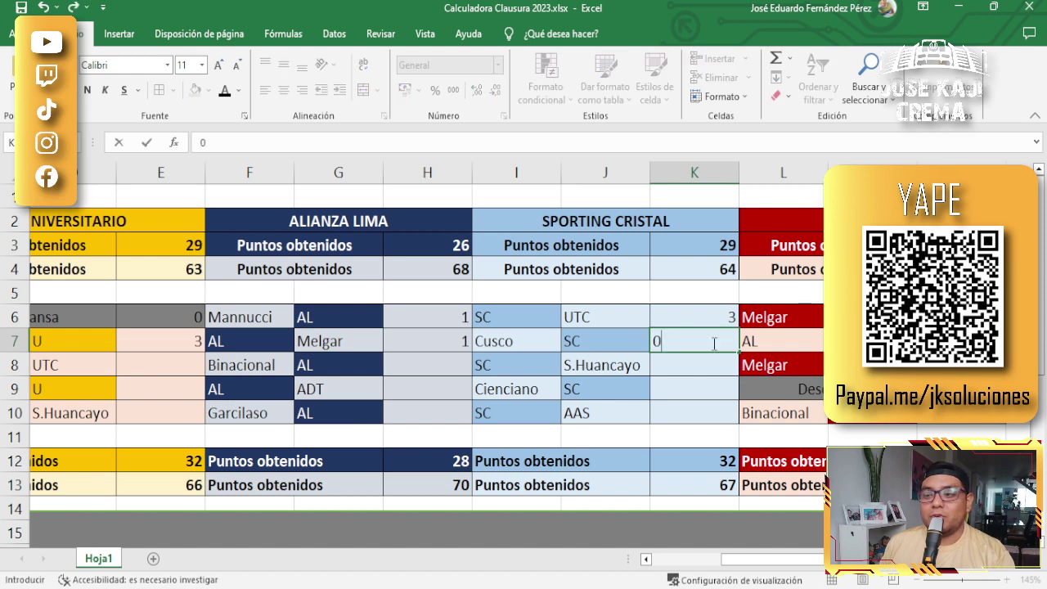
key("Return")
left_click(708, 345)
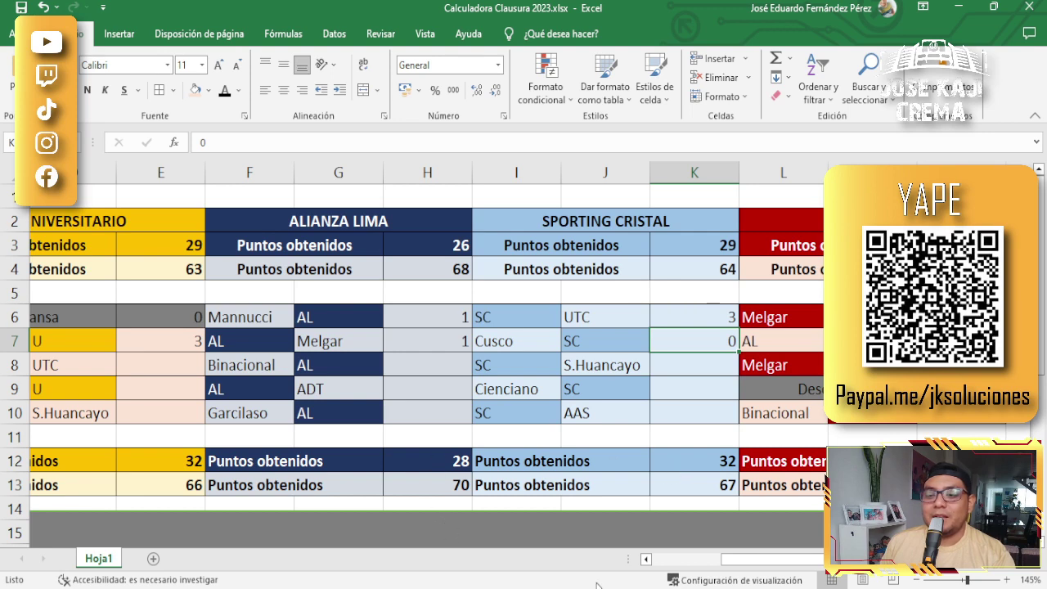
Enter 1 point for Melgar's Fecha 16 match against Alianza Lima.
left_click_drag(724, 561, 675, 564)
scroll(675, 564, "right", 5)
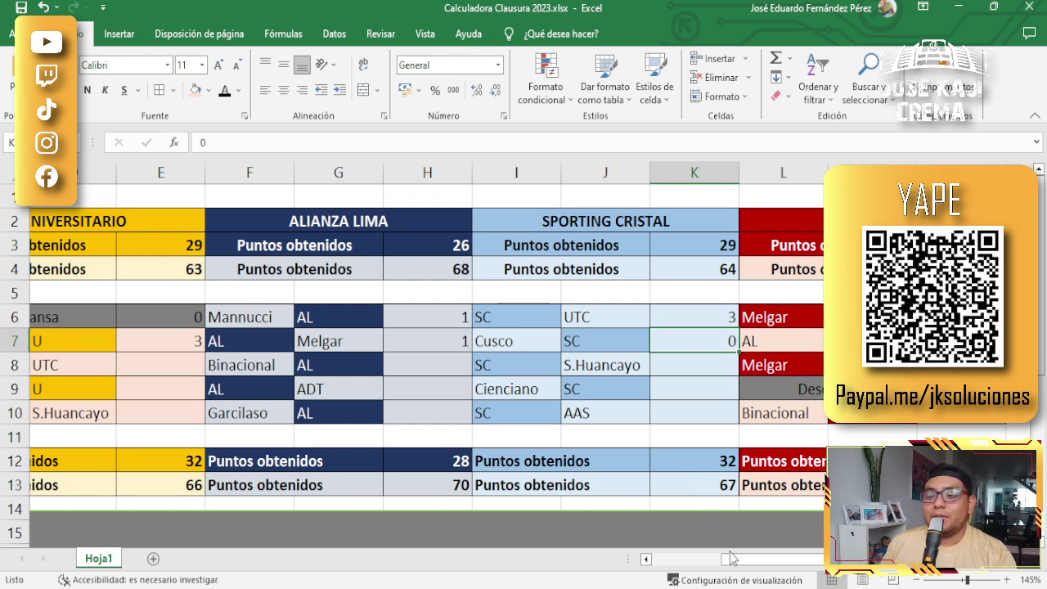
left_click_drag(750, 564, 813, 565)
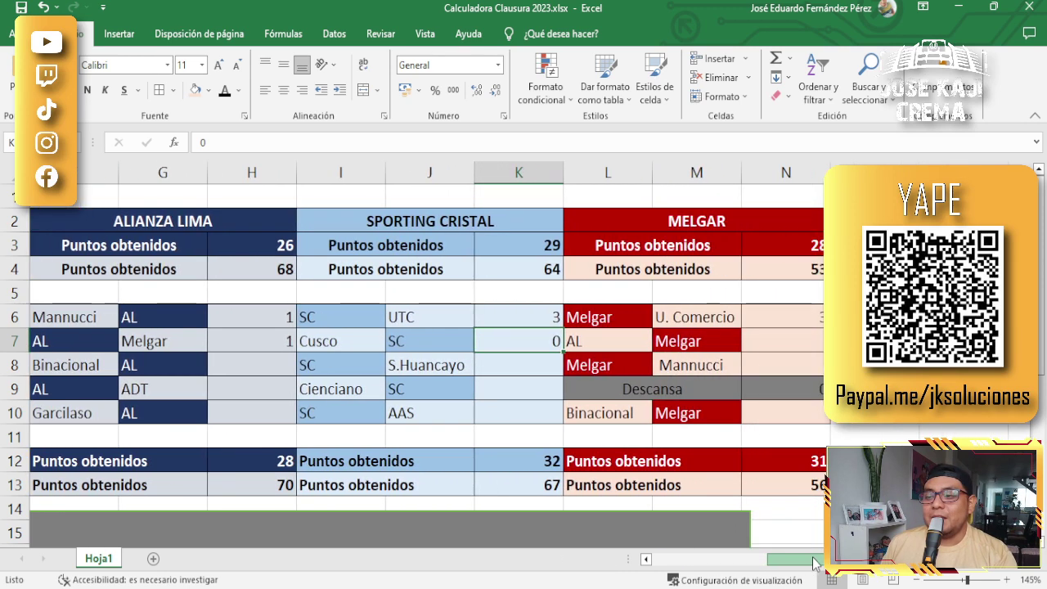
left_click(769, 343)
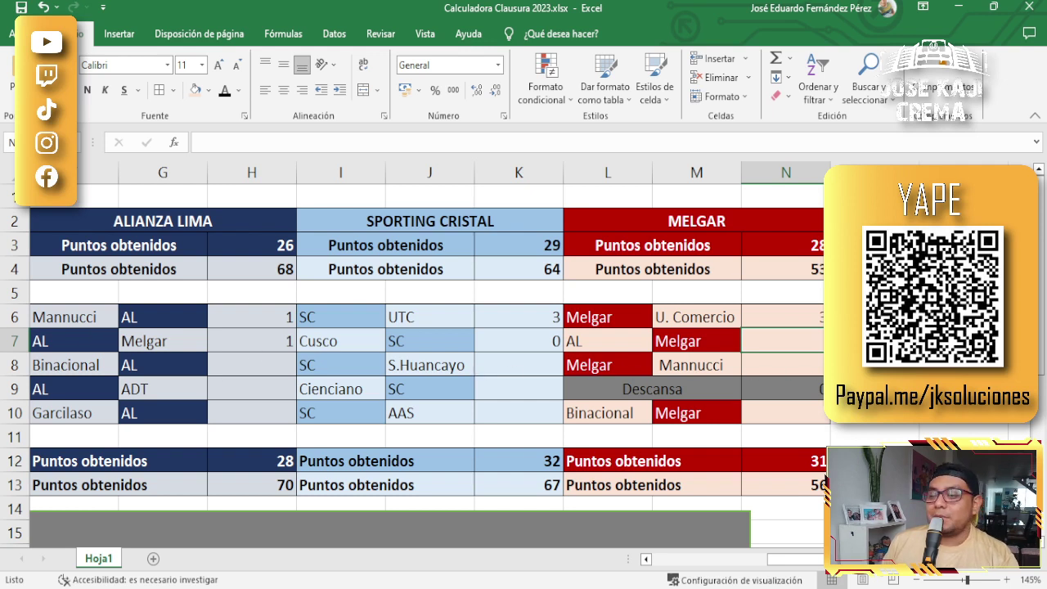
type("1")
key("Tab")
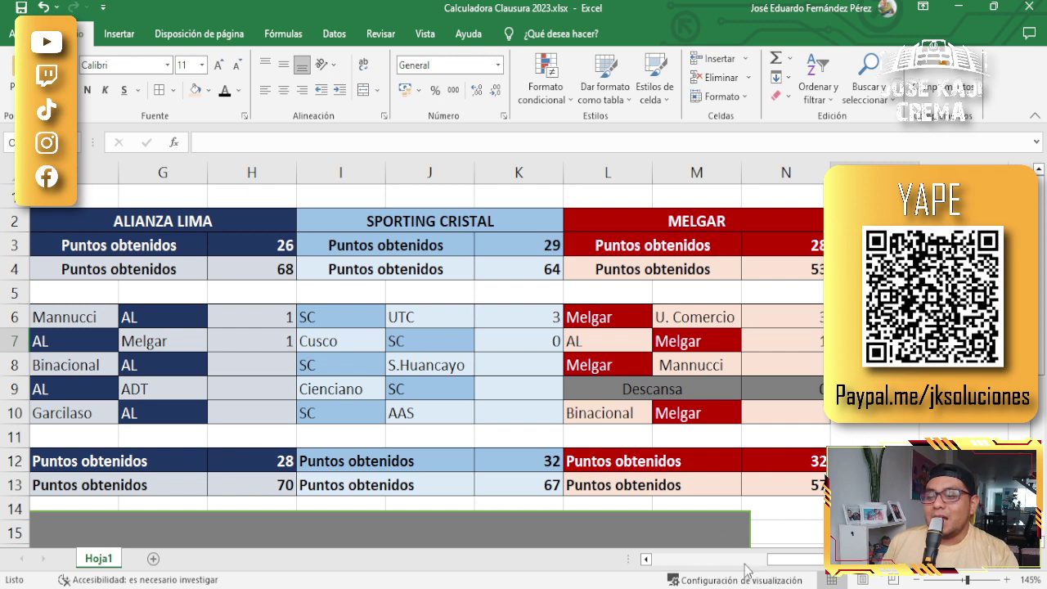
Switch to the browser to check the Liga 1 2023 Clausura standings on Google and return to the Excel workbook.
left_click_drag(806, 572, 731, 579)
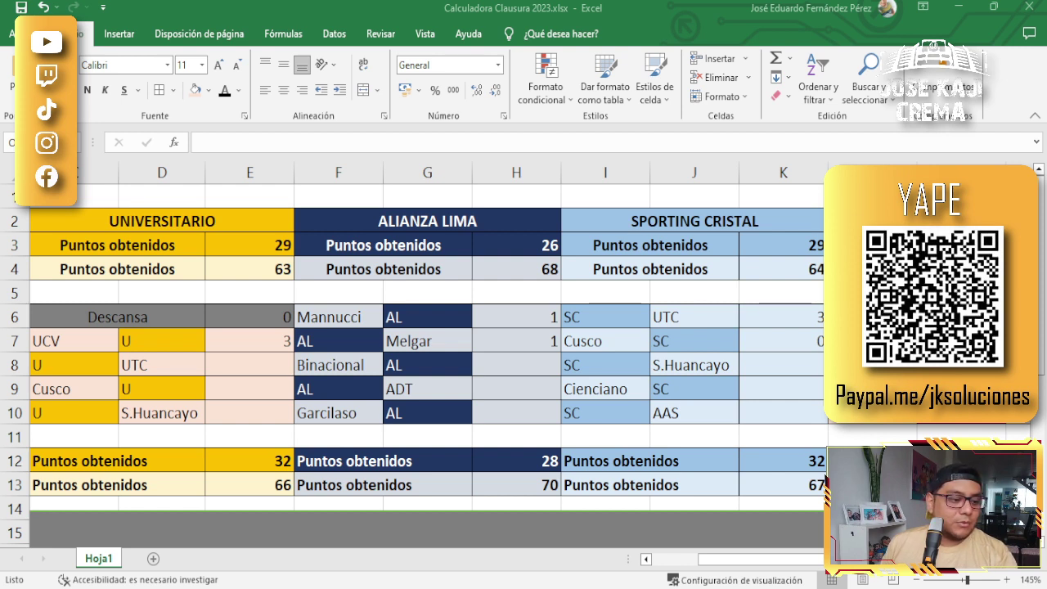
key("alt+Tab")
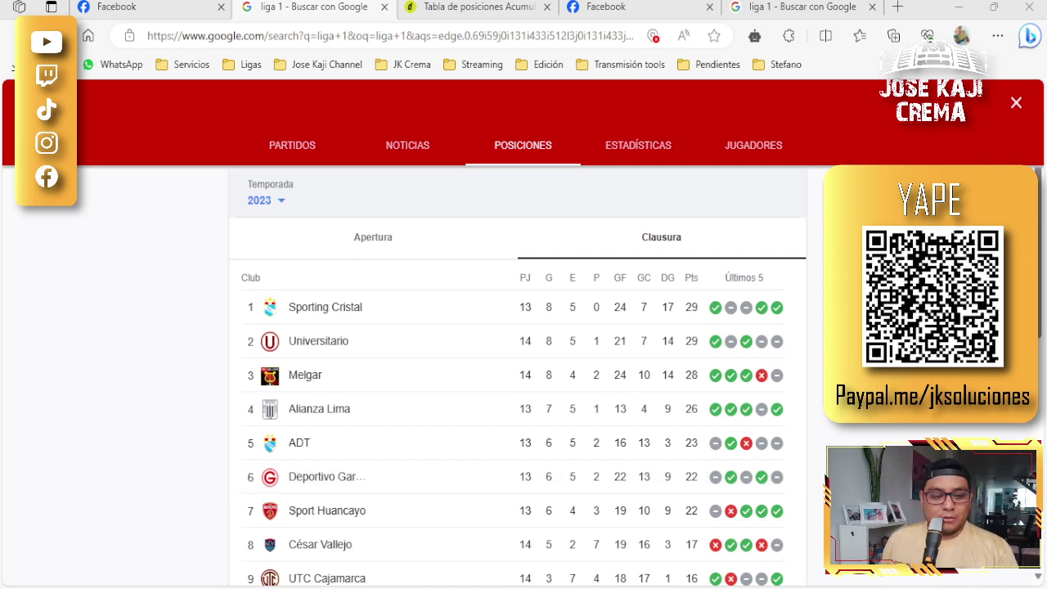
key("alt+Tab")
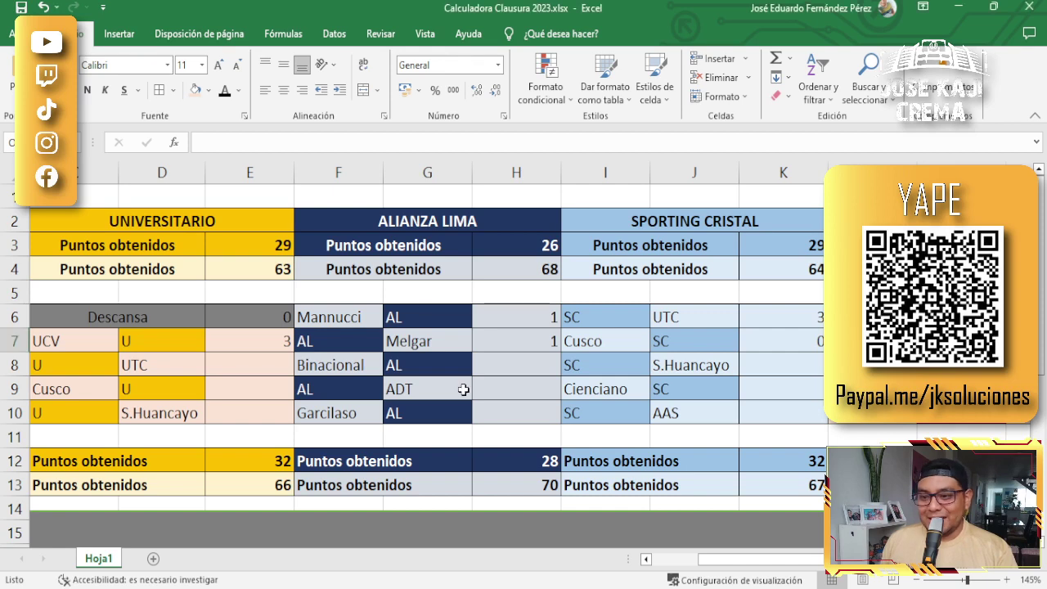
Enter 3 points for Universitario's Fecha 17 match against UTC.
left_click_drag(727, 561, 690, 566)
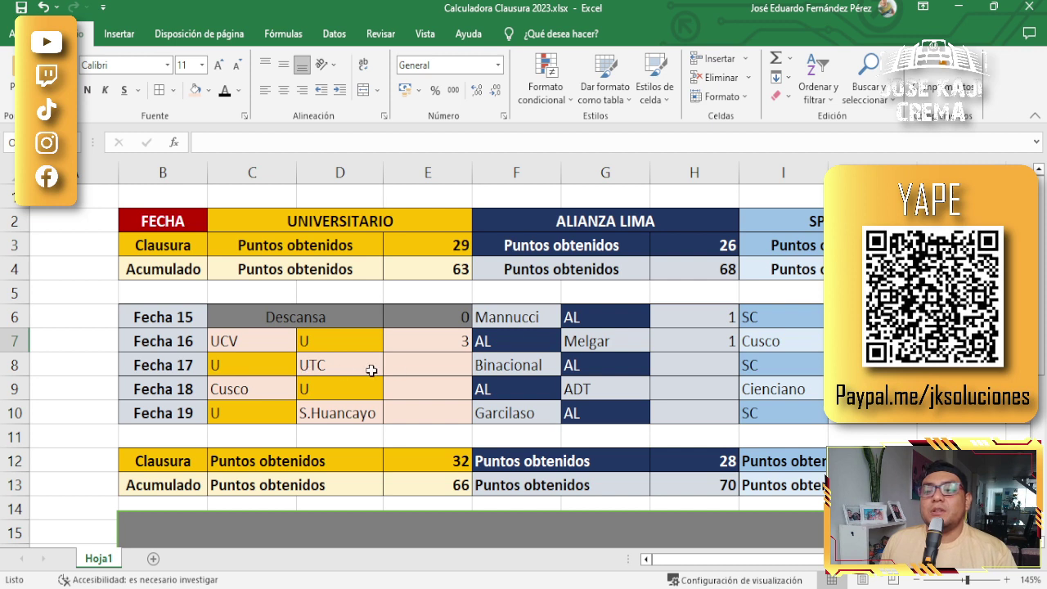
left_click(438, 361)
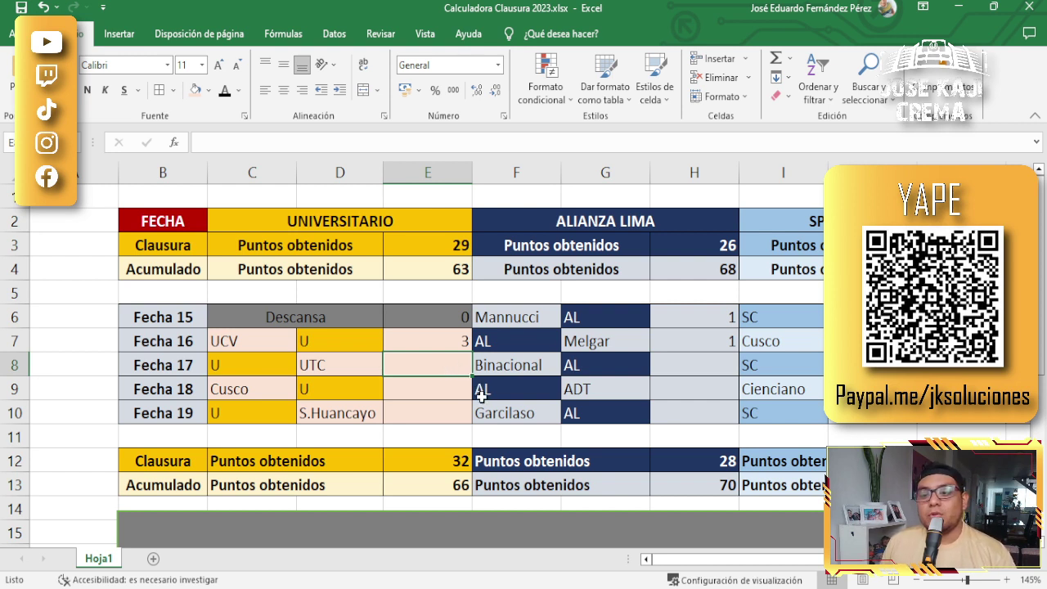
type("3")
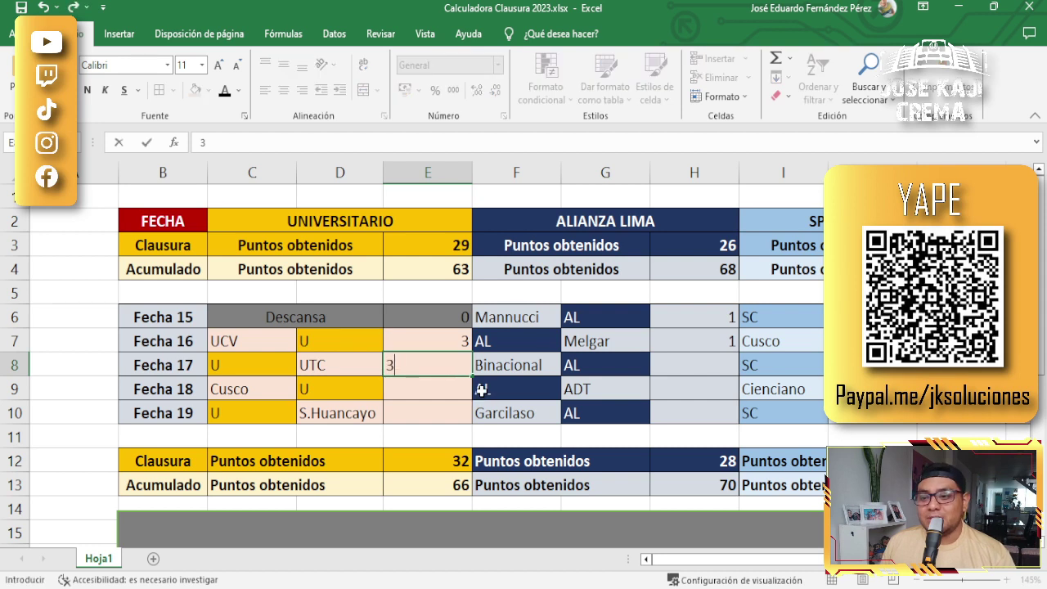
key("Return")
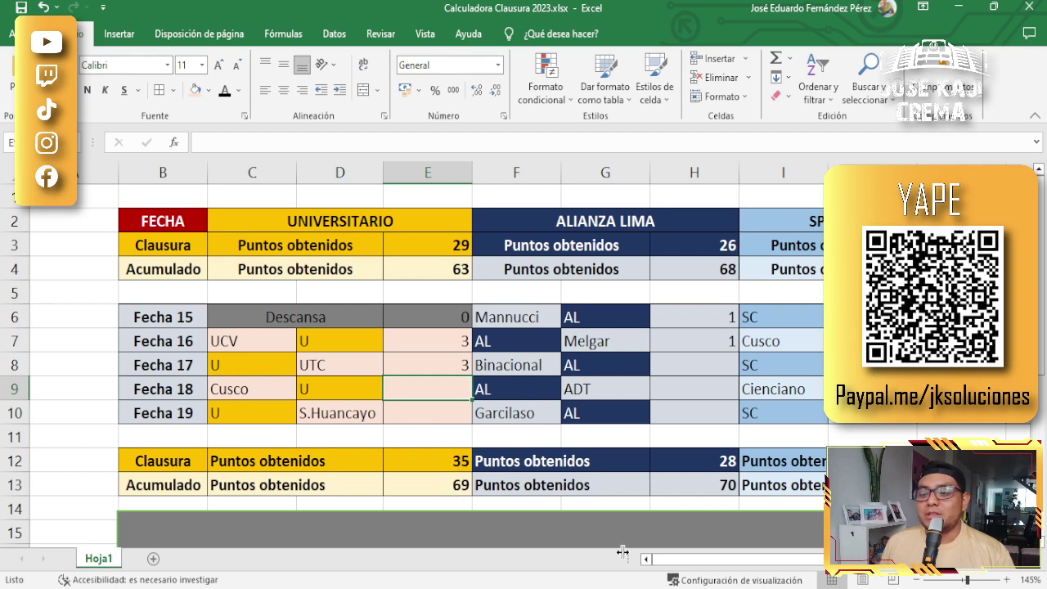
Enter 0 points for Alianza Lima's Fecha 17 match against Binacional.
scroll(581, 464, "right", 2)
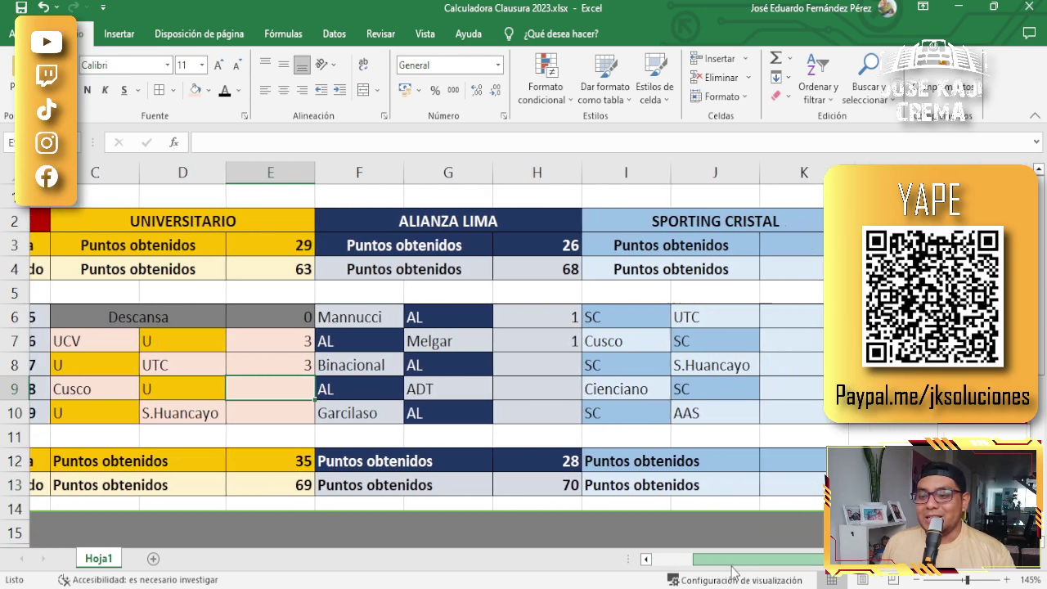
left_click(512, 362)
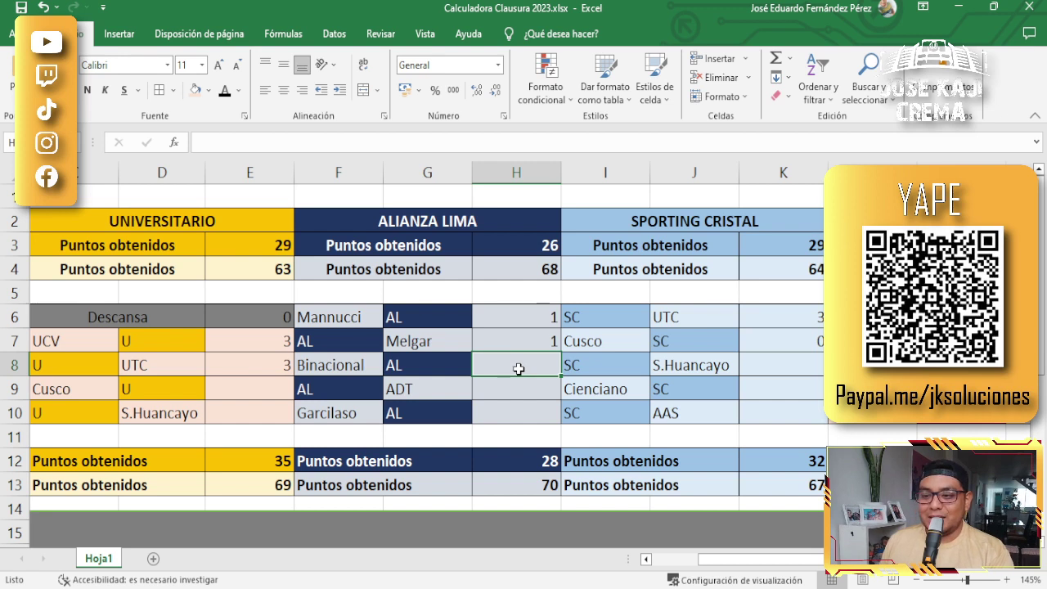
type("0")
left_click(517, 391)
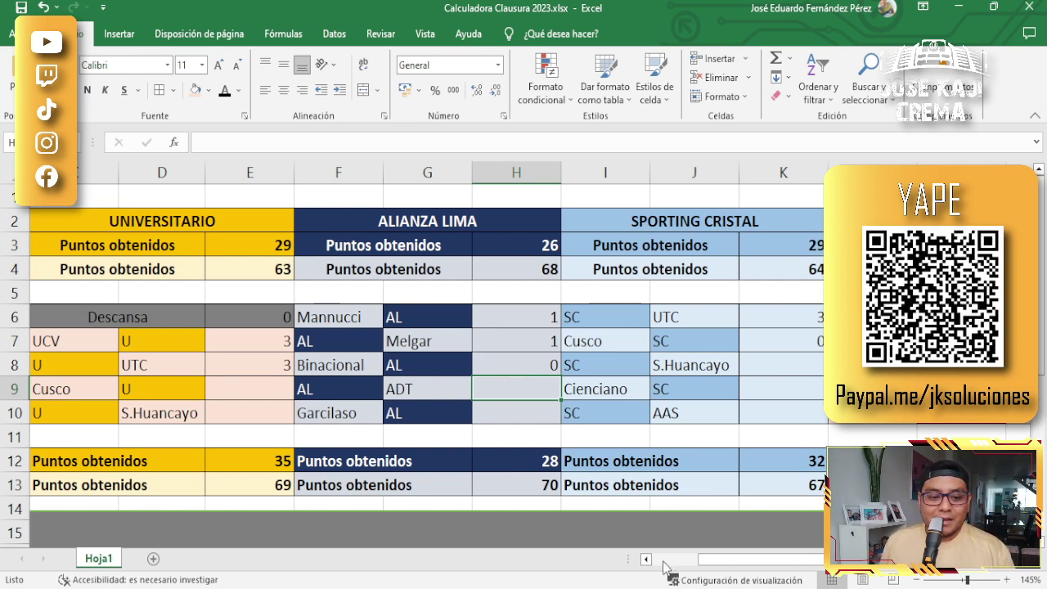
Enter 3 points for Sporting Cristal's Fecha 17 match against S.Huancayo.
left_click_drag(767, 564, 818, 567)
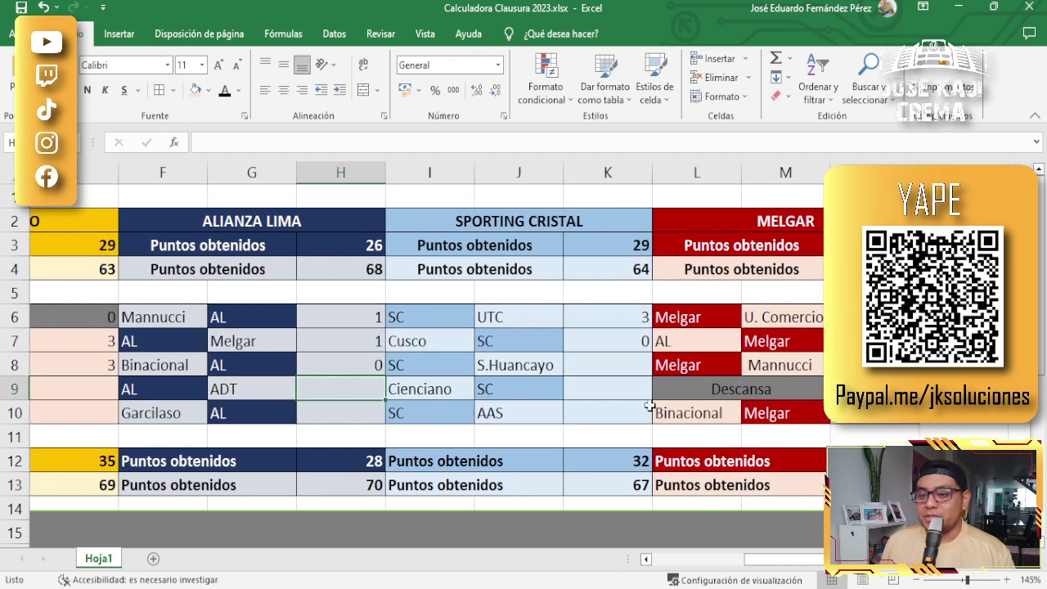
left_click(617, 365)
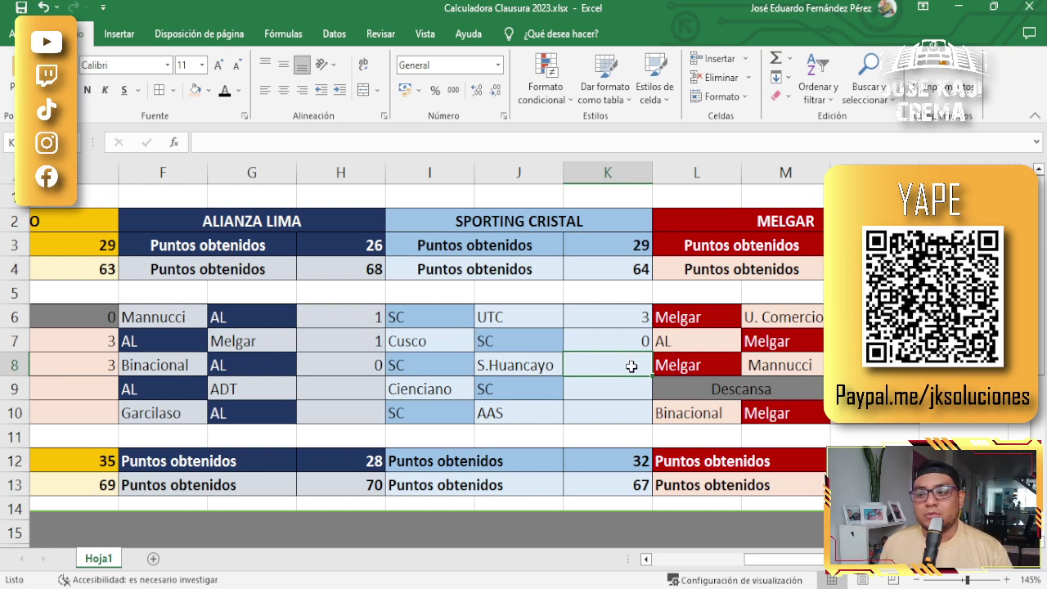
type("3")
key("Return")
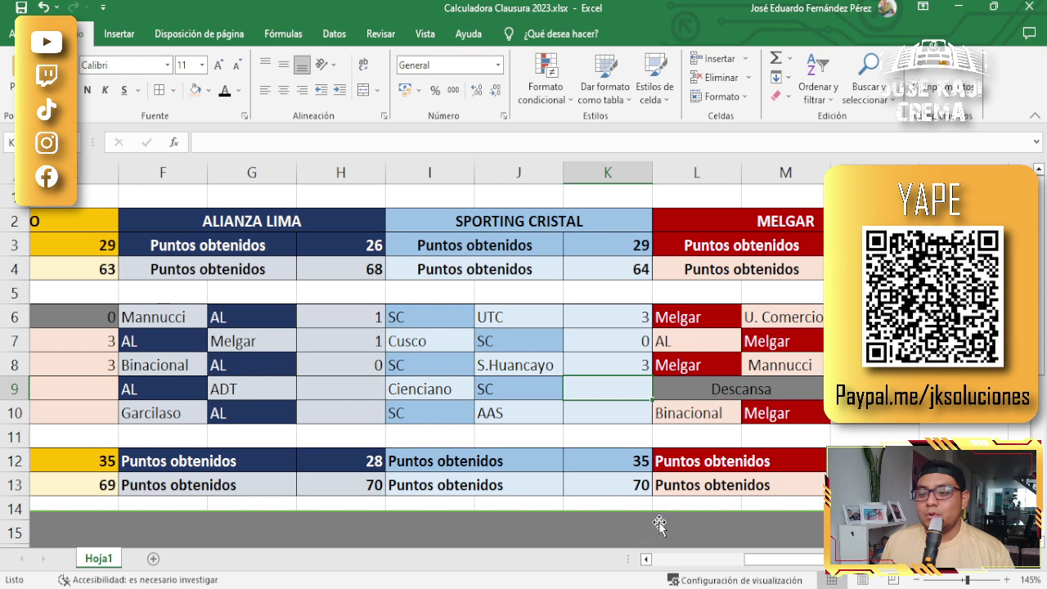
Enter 3 points for Melgar's Fecha 17 match against Mannucci.
left_click_drag(747, 561, 705, 562)
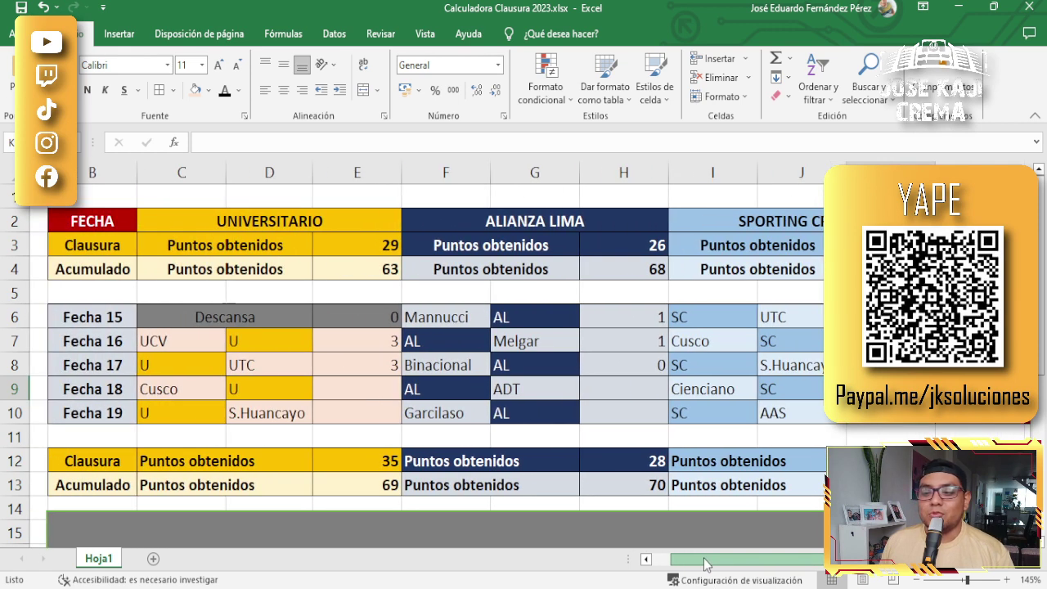
left_click_drag(705, 563, 812, 556)
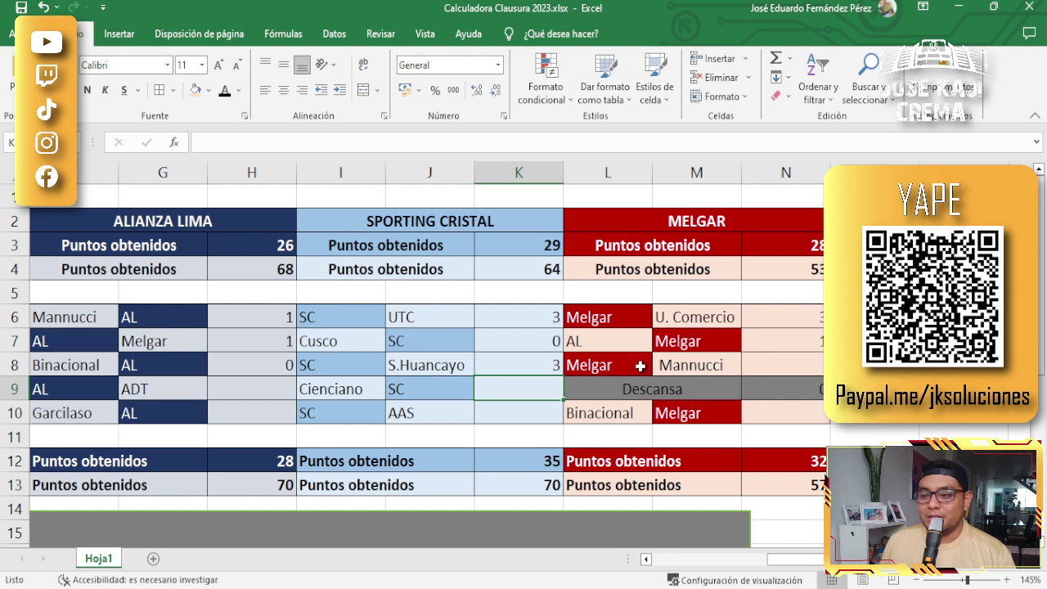
left_click(695, 368)
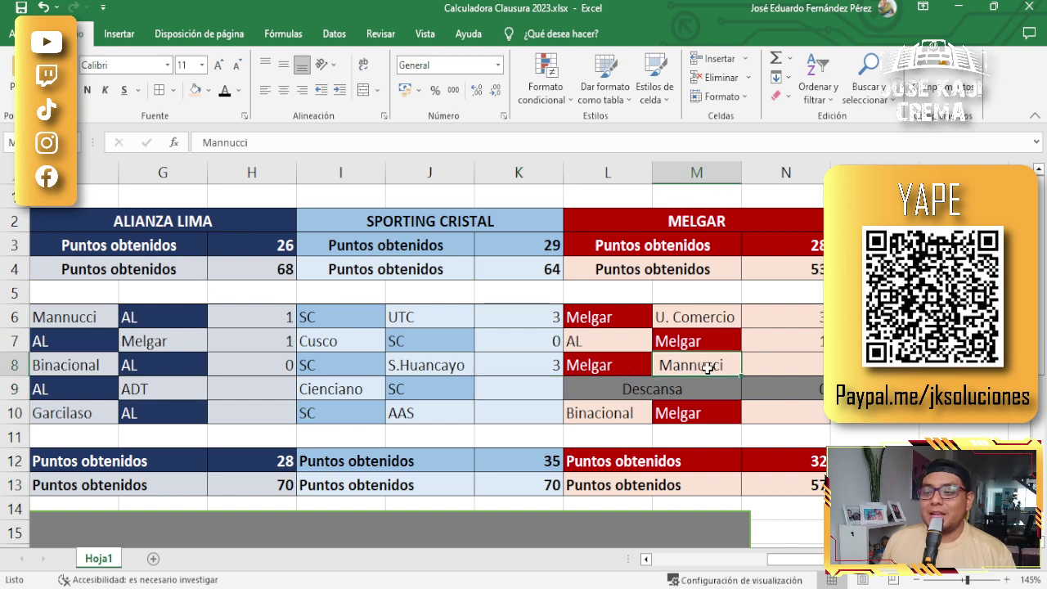
left_click(806, 368)
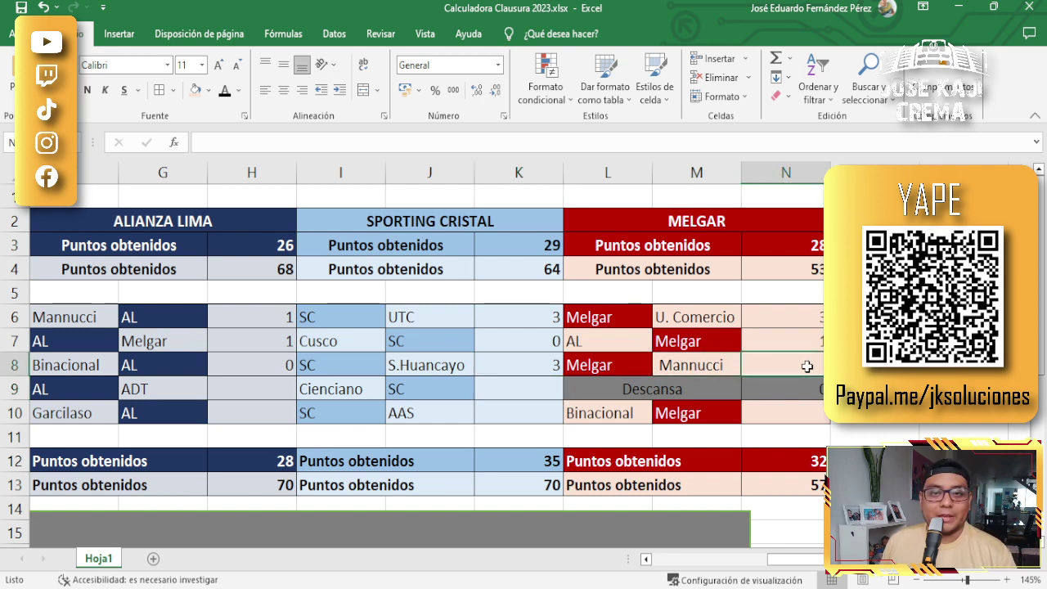
type("3")
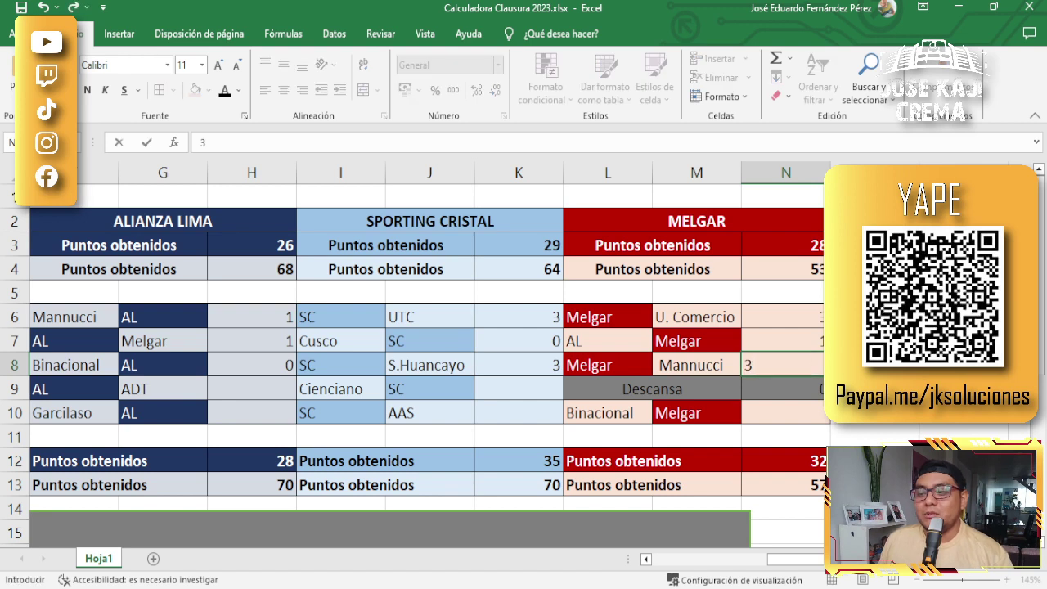
key("Tab")
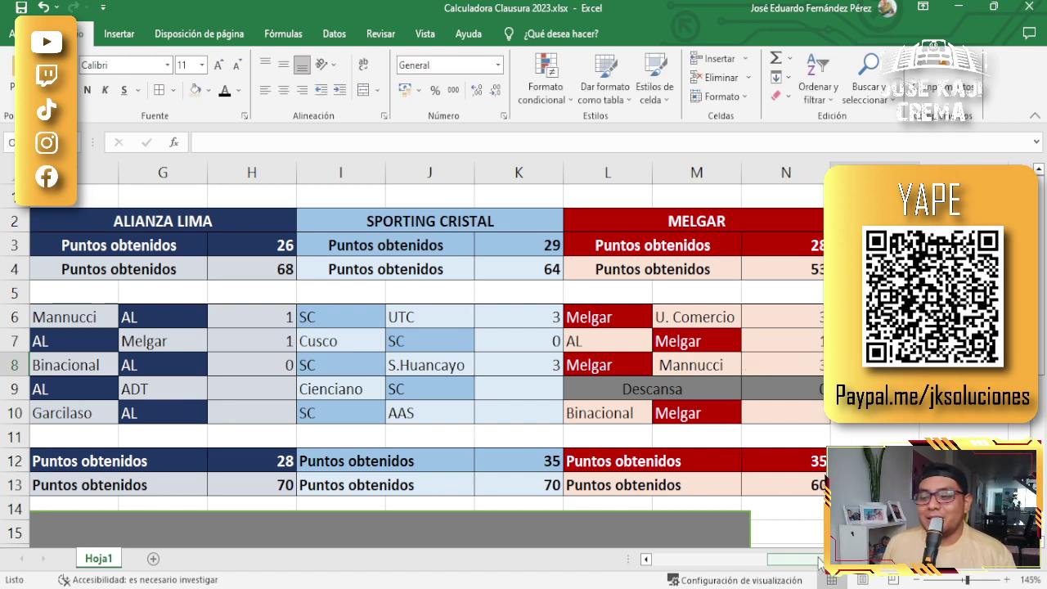
Enter 0 points for Universitario's Fecha 18 match against Cusco.
left_click_drag(820, 561, 691, 563)
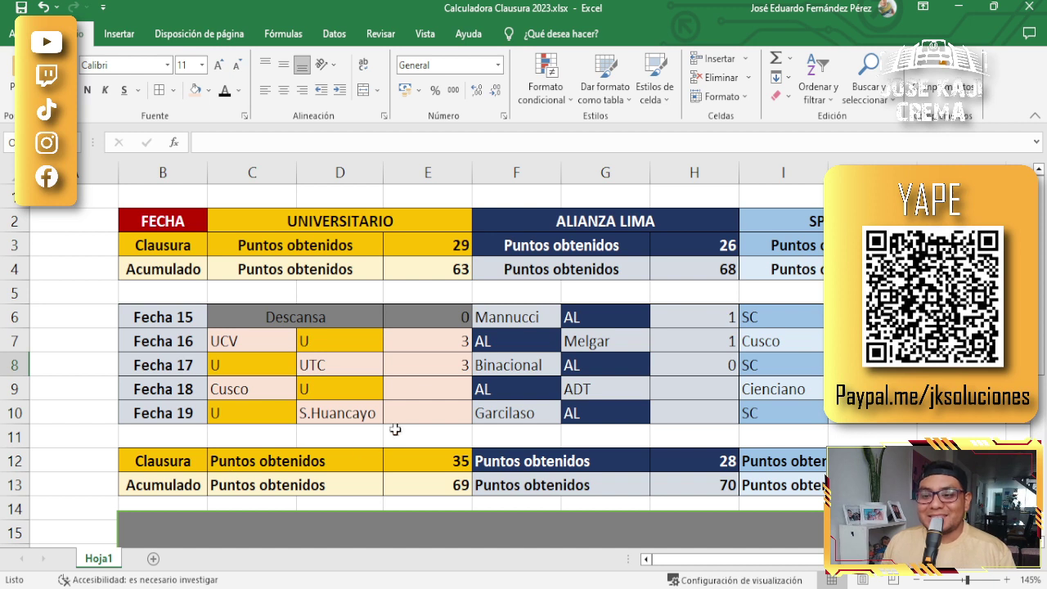
left_click(421, 389)
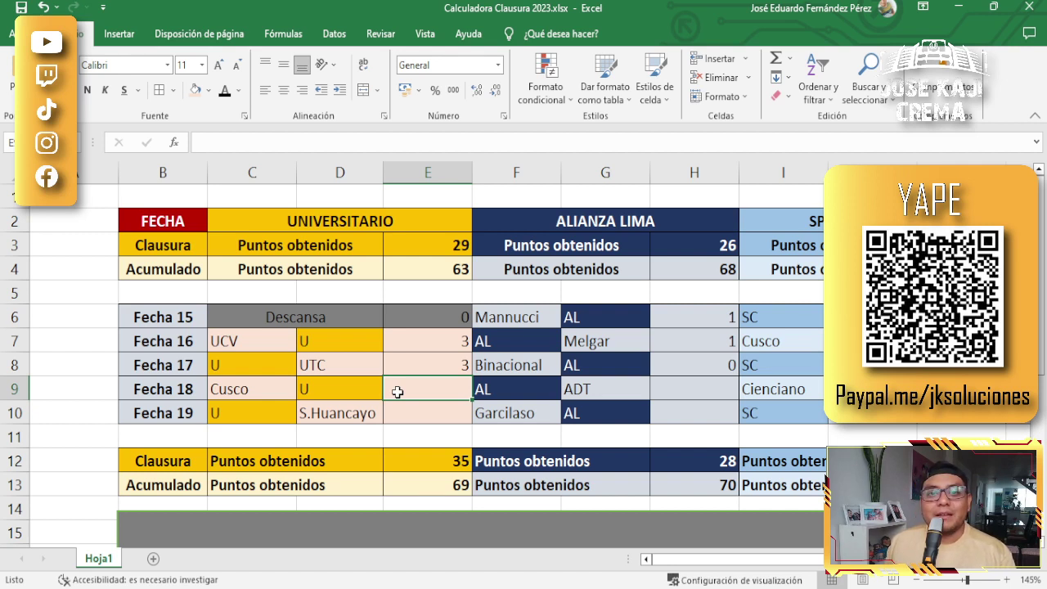
key("ctrl+Home")
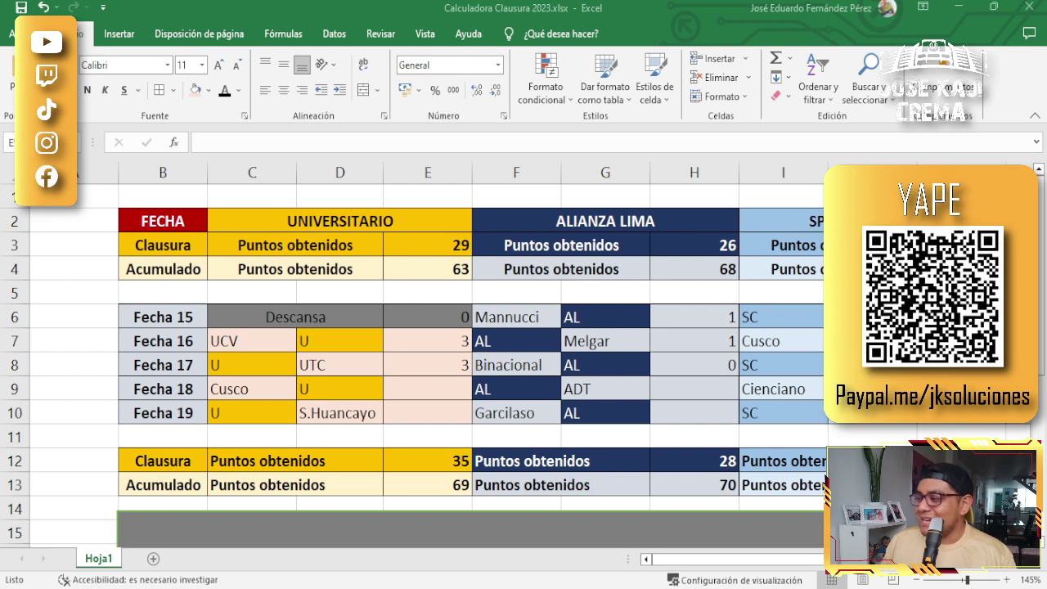
left_click(432, 391)
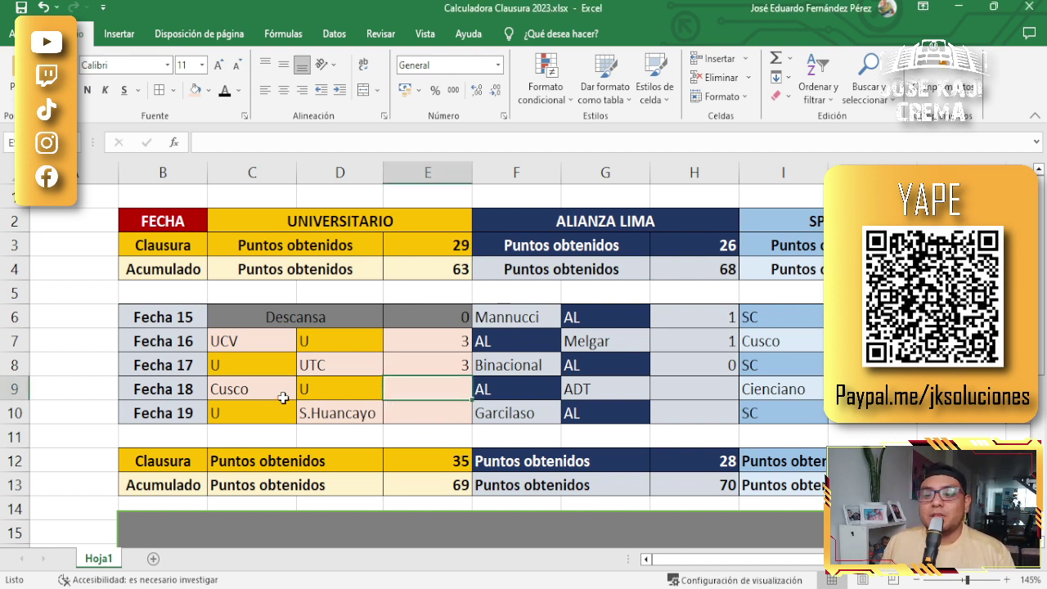
left_click(324, 389)
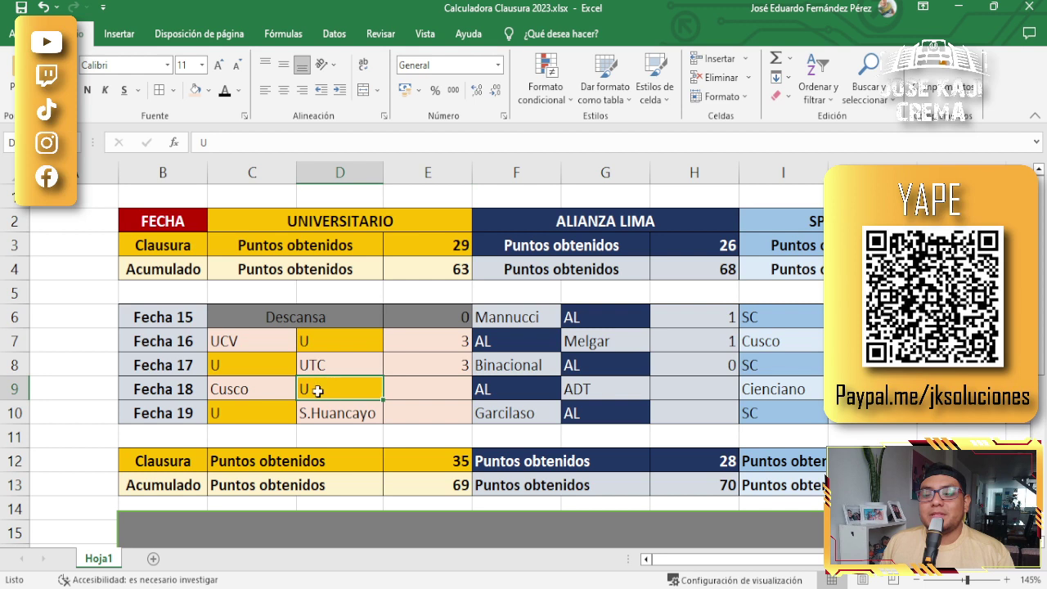
left_click(440, 394)
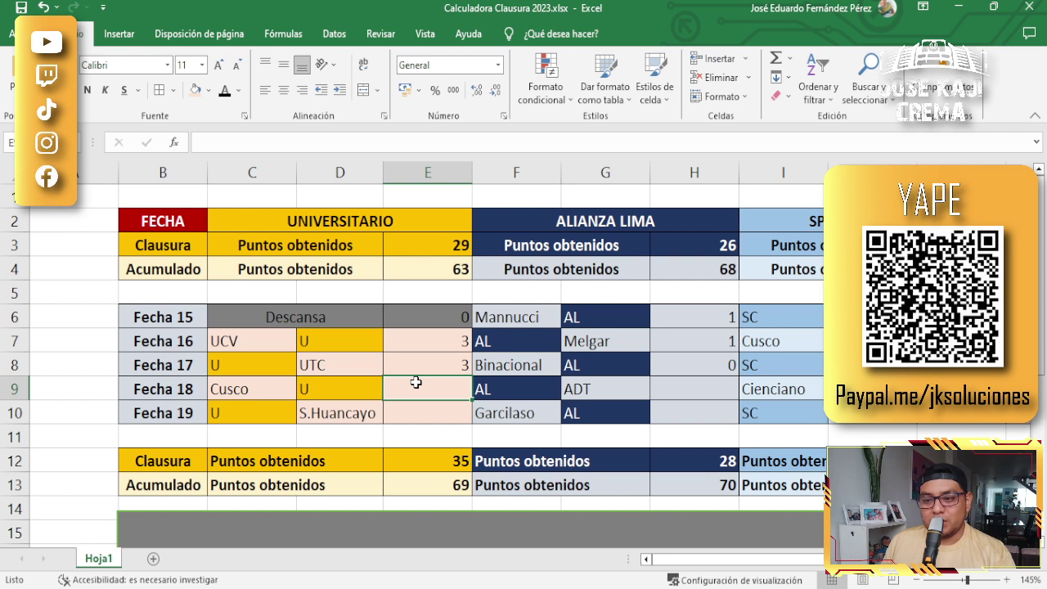
type("0")
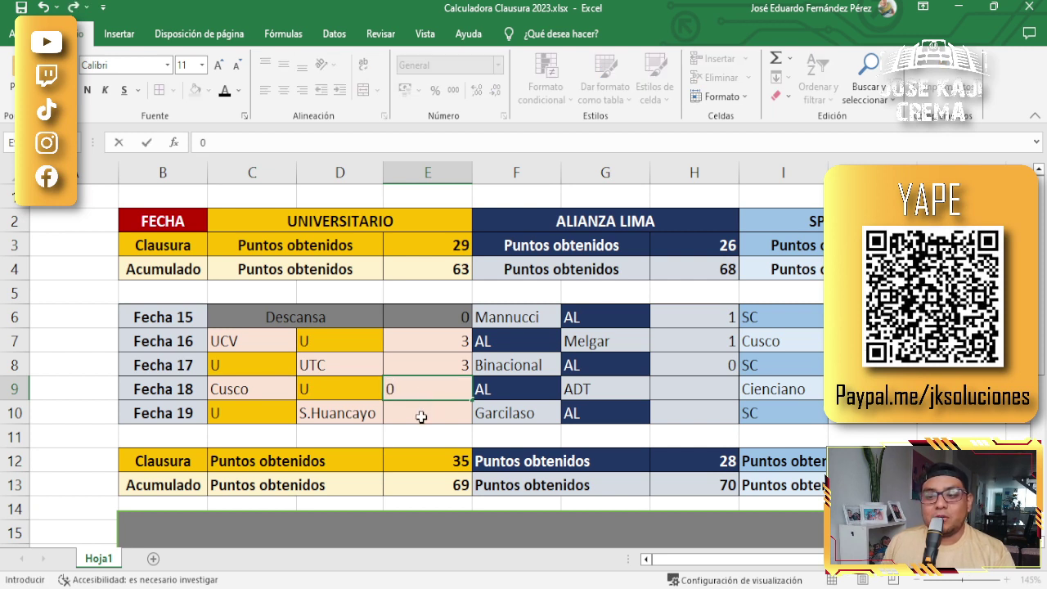
key("Return")
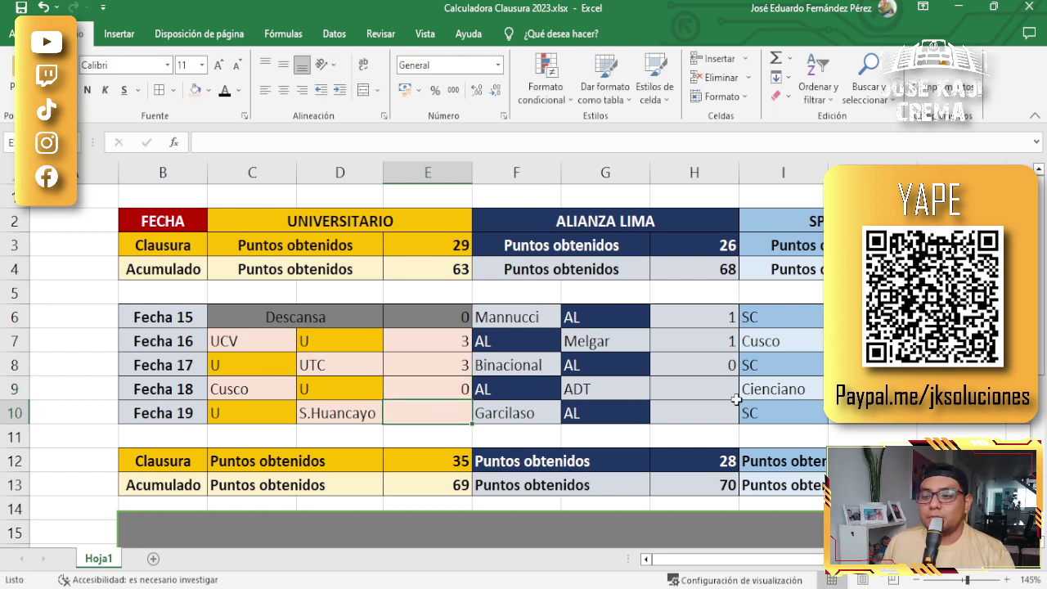
Enter 3 points for Alianza Lima's Fecha 18 match against ADT.
left_click(698, 390)
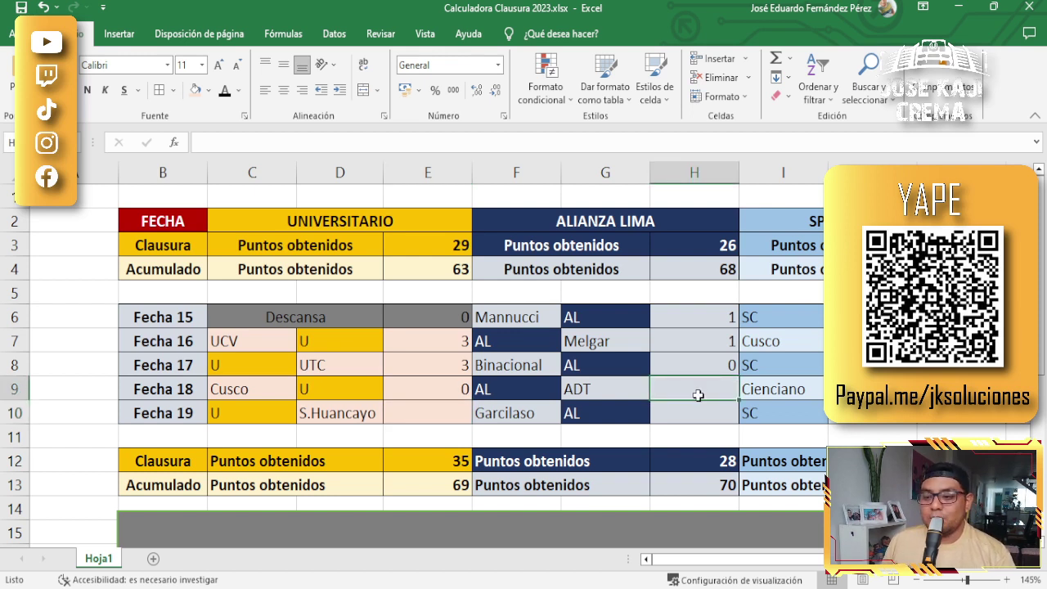
type("3")
key("Return")
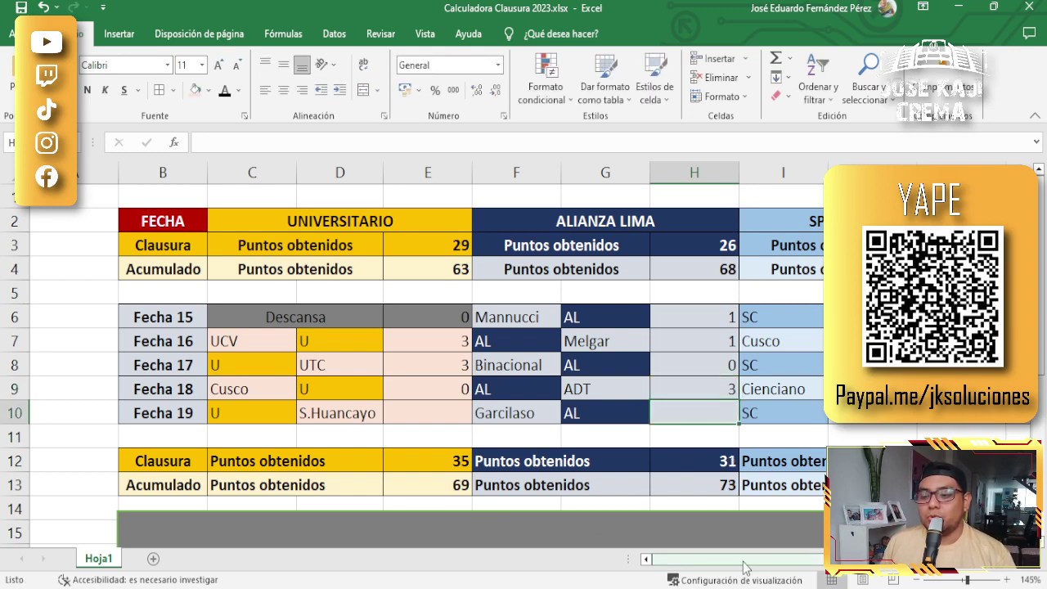
Enter 0 points for Sporting Cristal's Fecha 18 match against Cienciano and check Melgar's Fecha 18 rest entry.
mouse_move(766, 562)
left_mouse_down()
mouse_move(778, 566)
mouse_move(764, 566)
left_mouse_up()
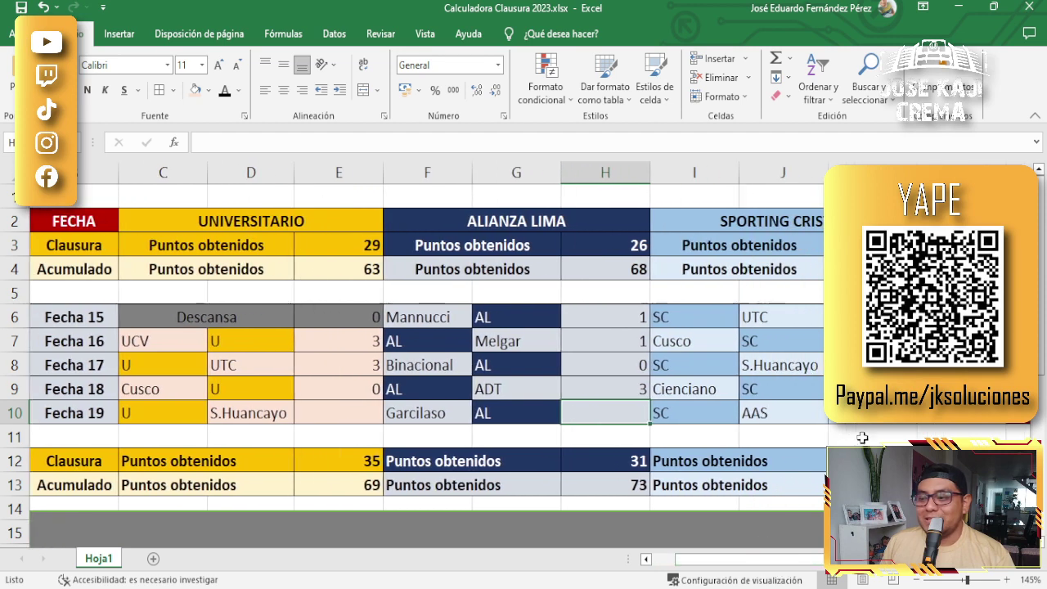
left_click(872, 388)
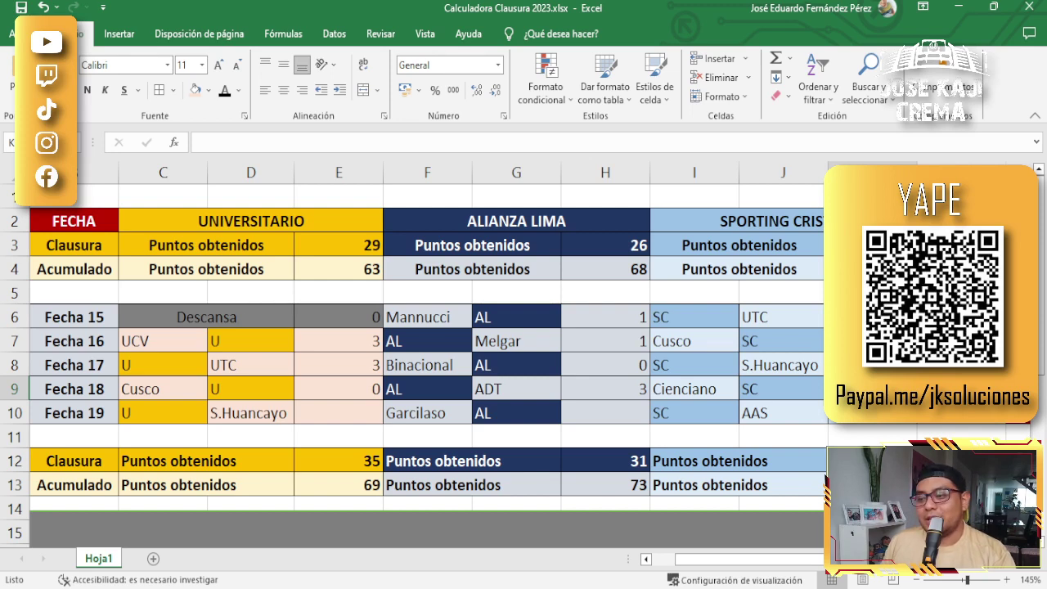
type("0")
left_click_drag(712, 561, 787, 566)
left_click(778, 391)
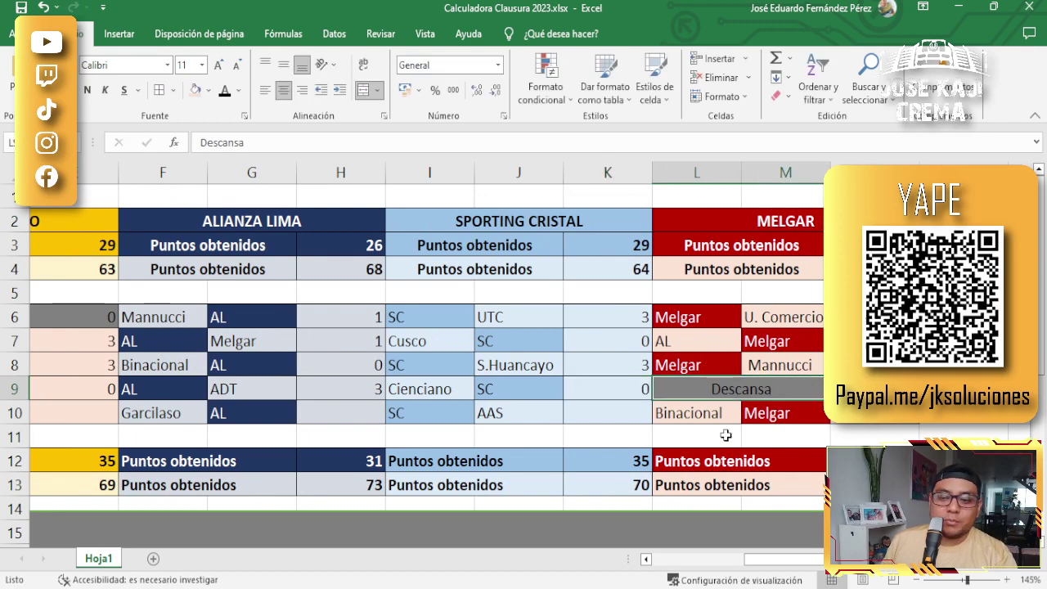
mouse_move(818, 560)
left_mouse_down()
mouse_move(810, 562)
mouse_move(822, 563)
left_mouse_up()
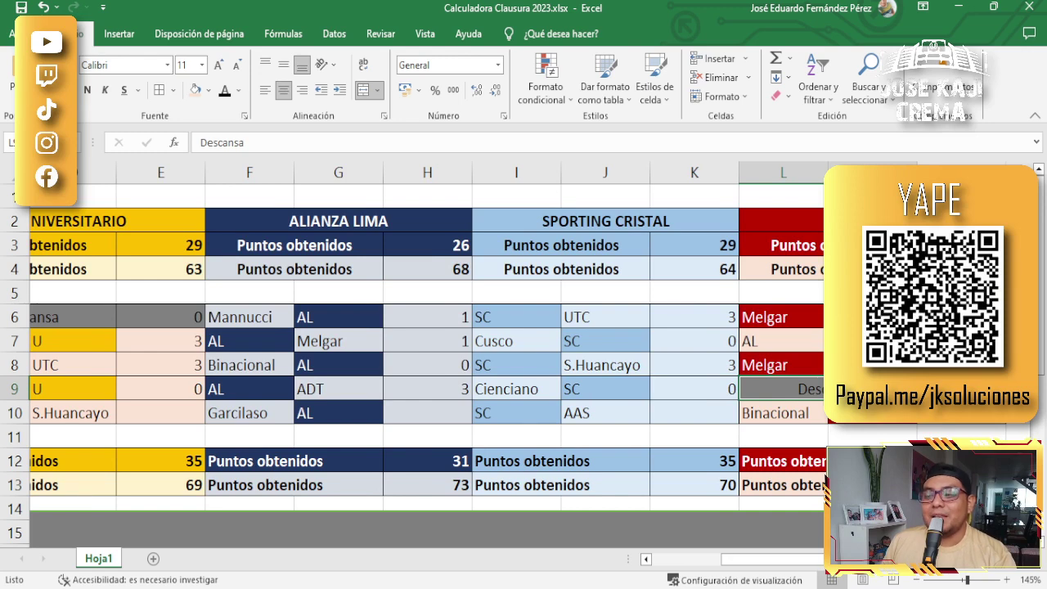
left_click(961, 388)
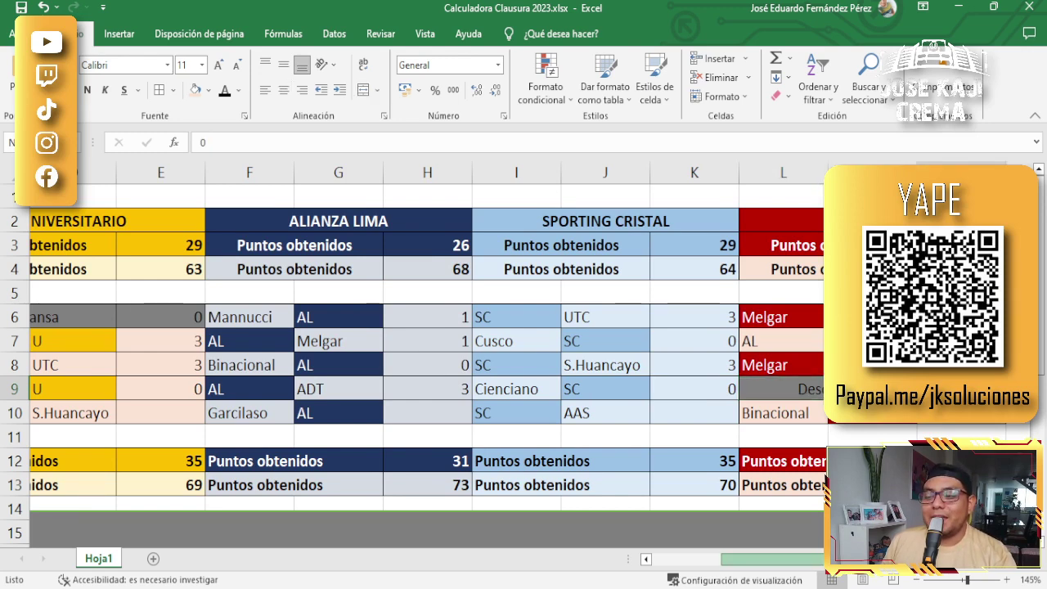
Enter 3 points for Universitario's Fecha 19 match against S.Huancayo.
left_click_drag(855, 561, 790, 561)
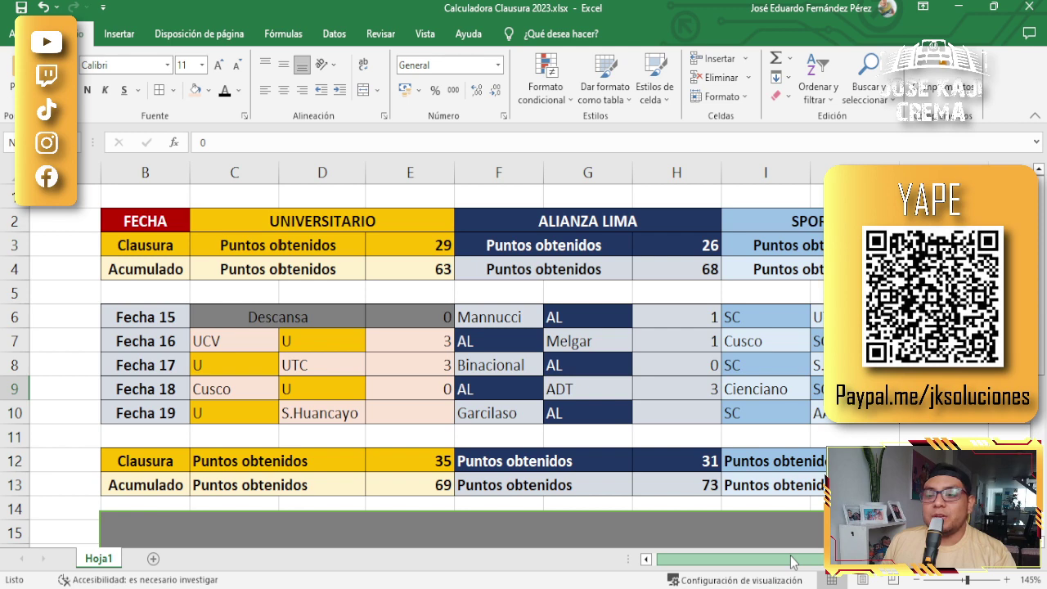
mouse_move(790, 561)
left_mouse_down()
mouse_move(867, 561)
mouse_move(791, 562)
left_mouse_up()
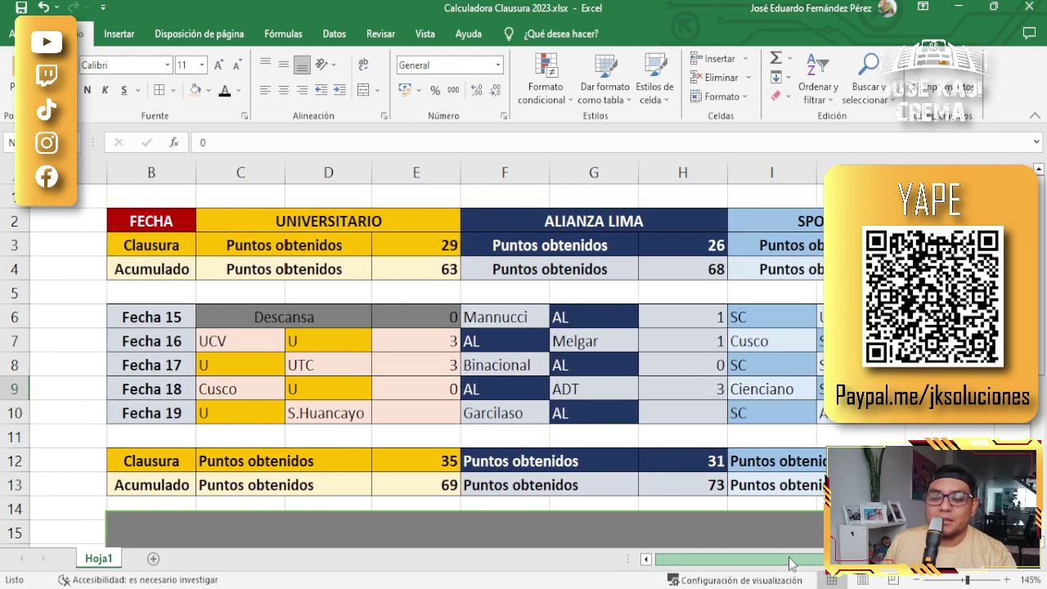
left_click_drag(791, 562, 781, 563)
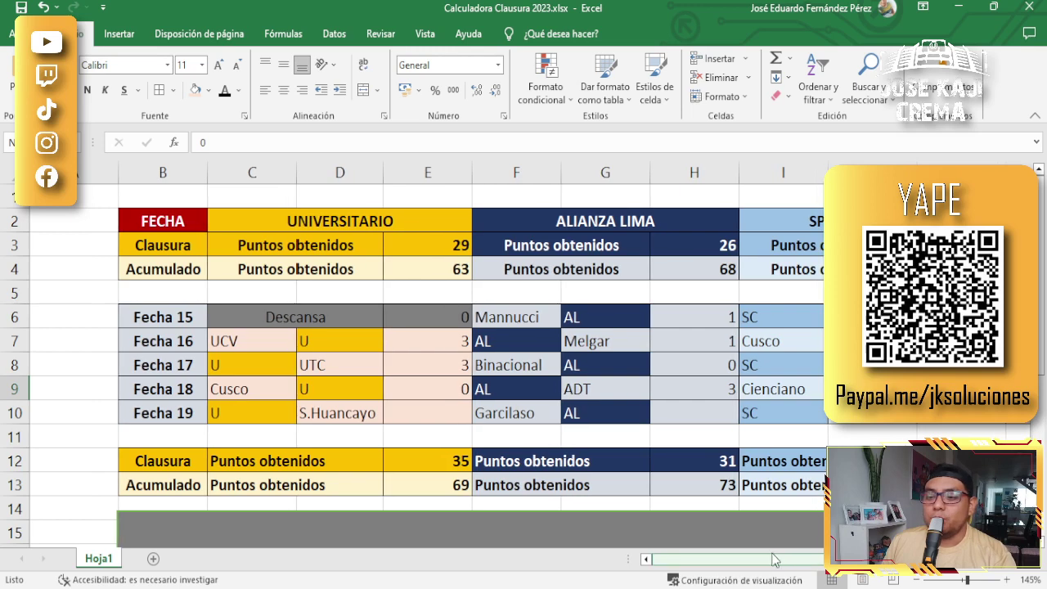
left_click(426, 419)
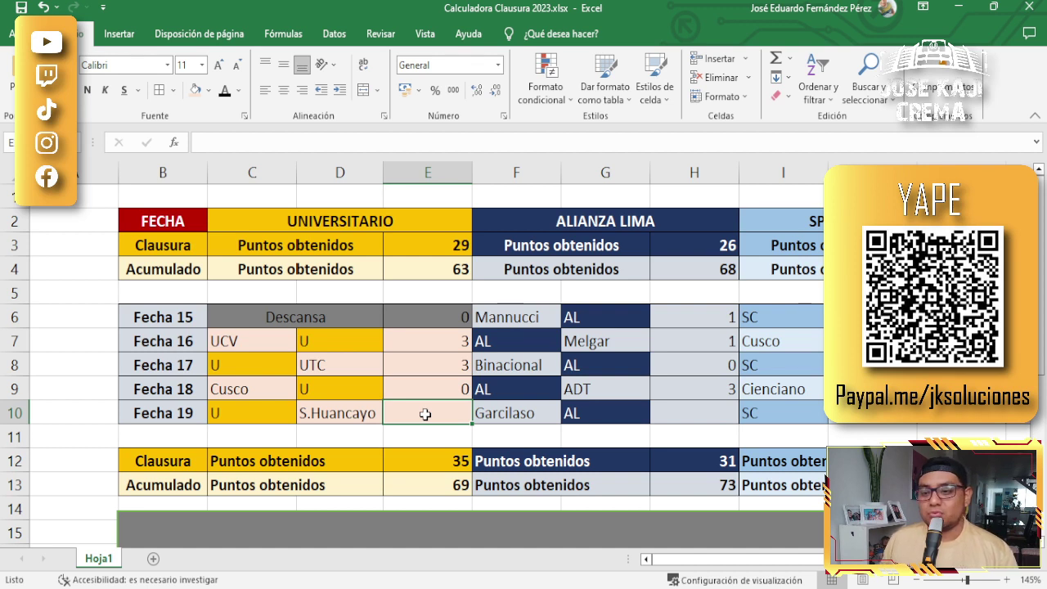
type("3")
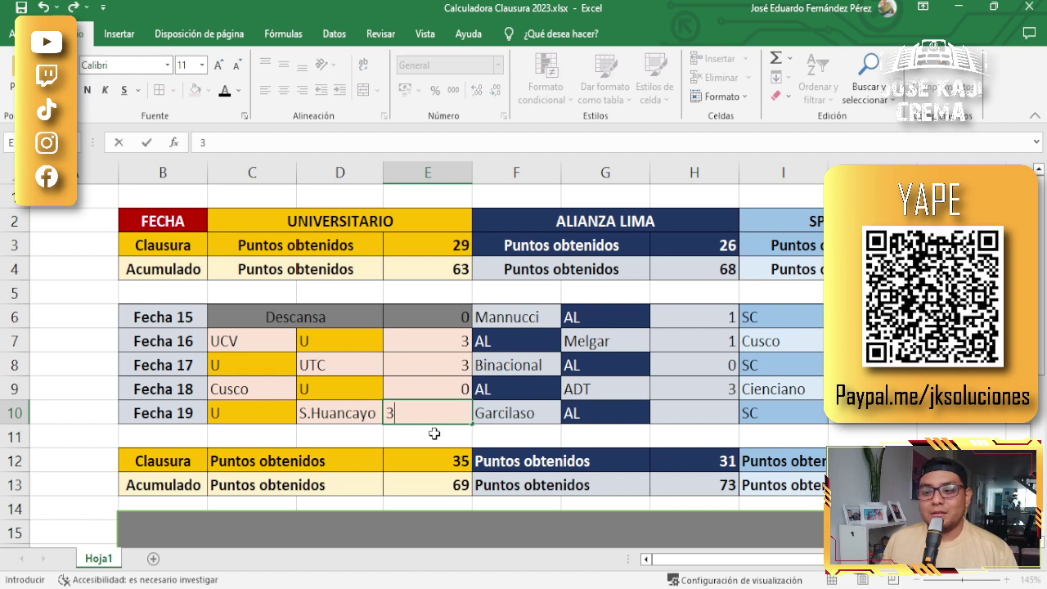
key("Return")
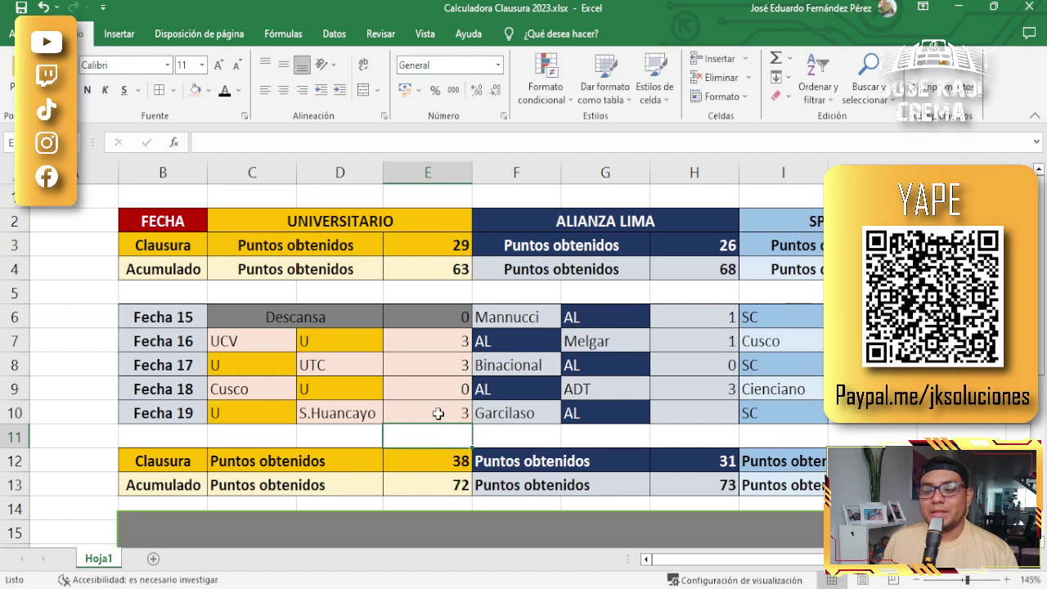
left_click(439, 414)
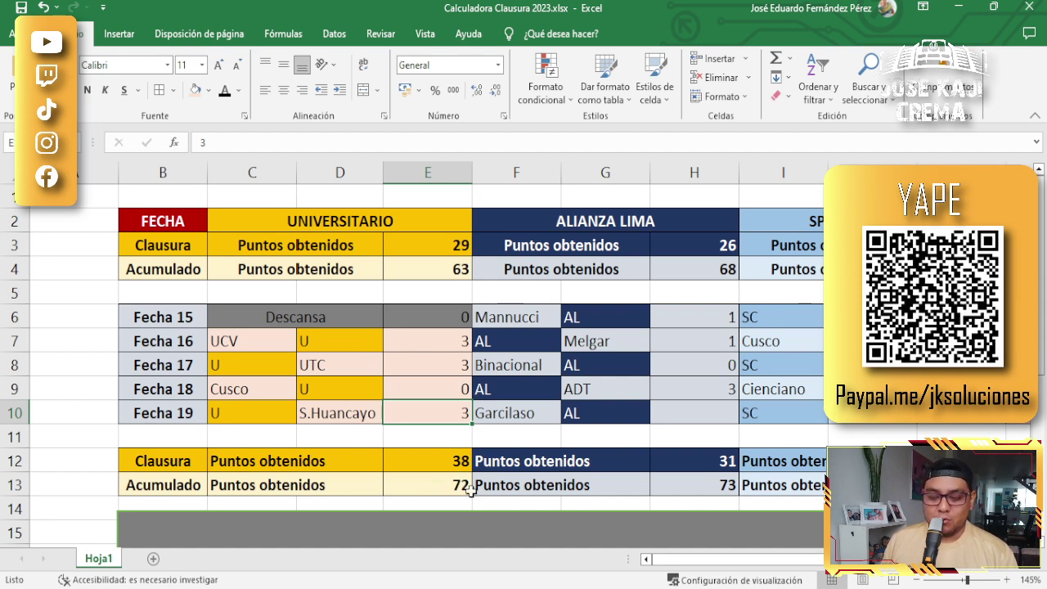
Enter 0 points for Alianza Lima's Fecha 19 match against Garcilaso.
left_click(694, 416)
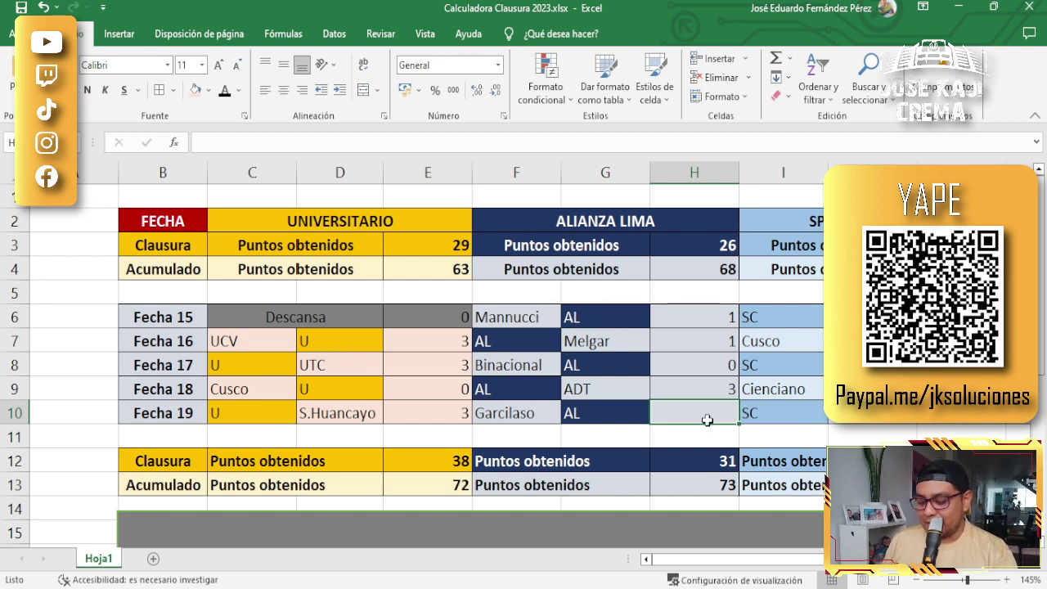
type("0")
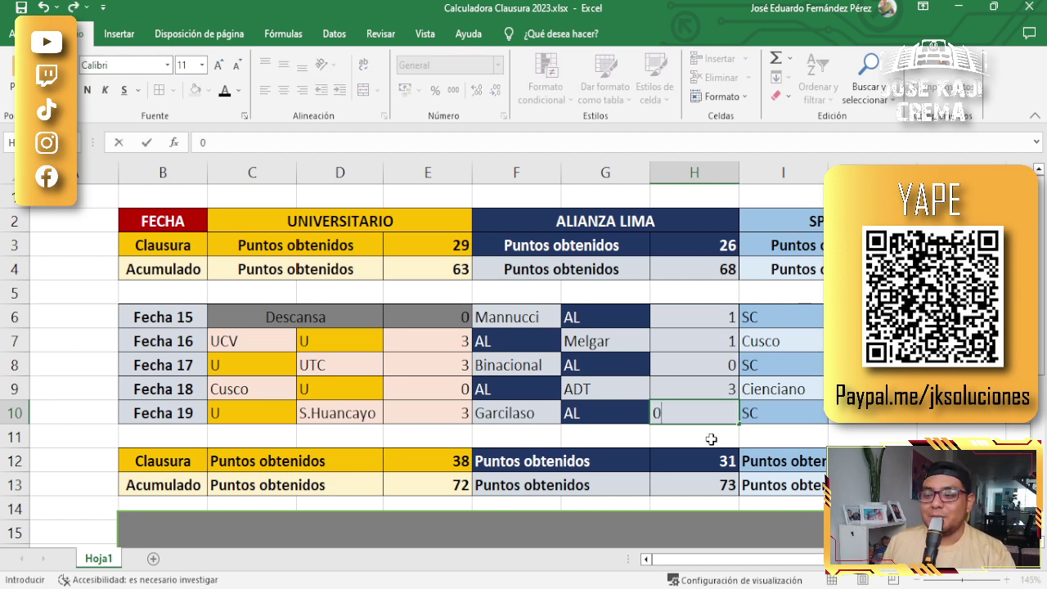
key("Return")
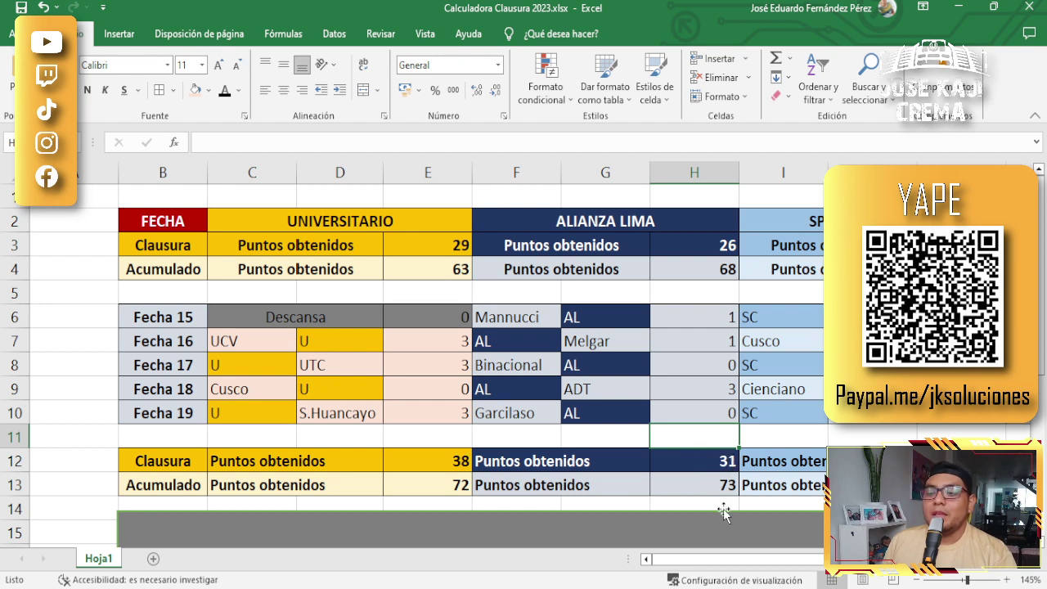
Enter 3 points for Sporting Cristal's Fecha 19 match against AAS.
left_click_drag(739, 564, 811, 565)
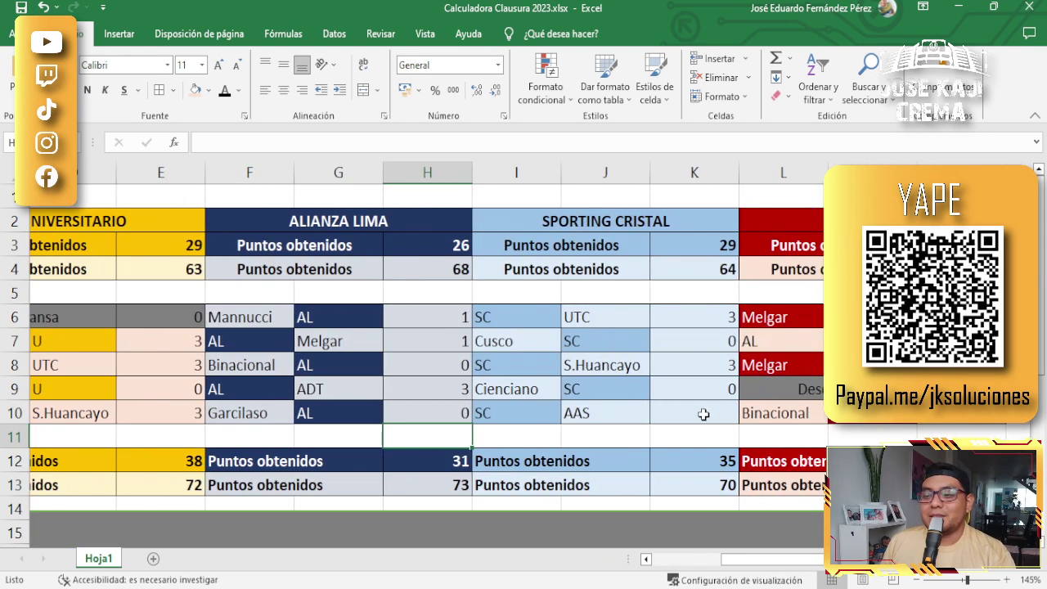
left_click(703, 415)
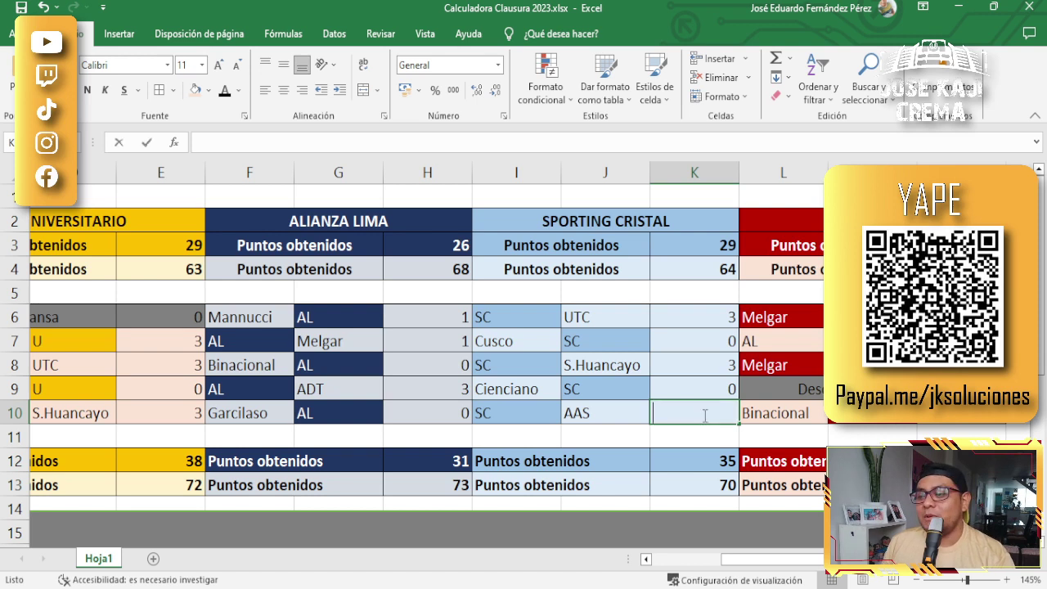
type("3")
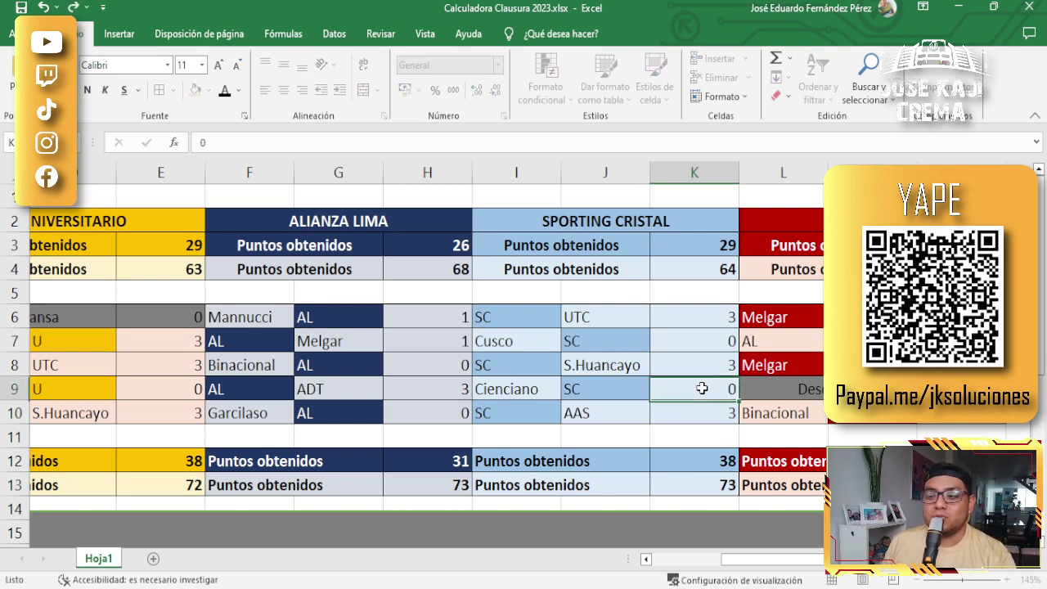
left_click(702, 388)
left_click(708, 413)
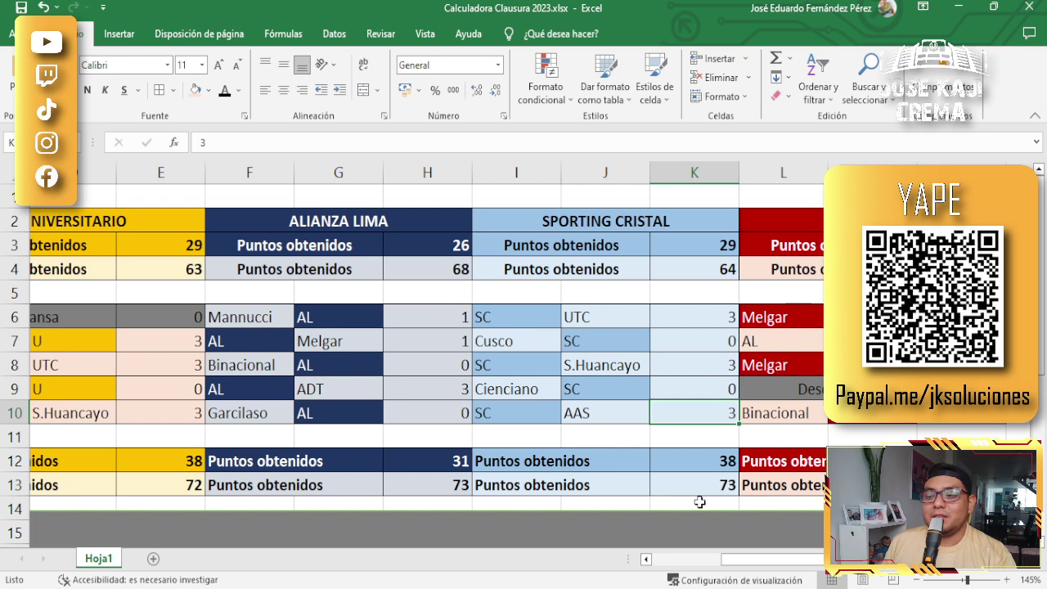
Enter 1 point for Melgar's Fecha 19 match against Binacional.
left_click_drag(777, 562, 823, 562)
left_click(774, 414)
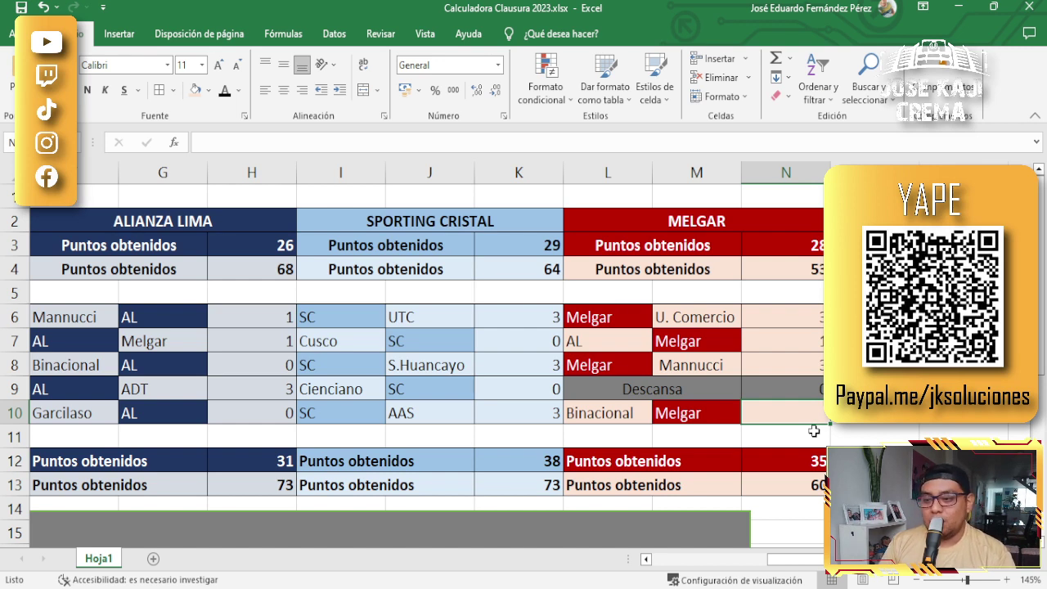
type("1")
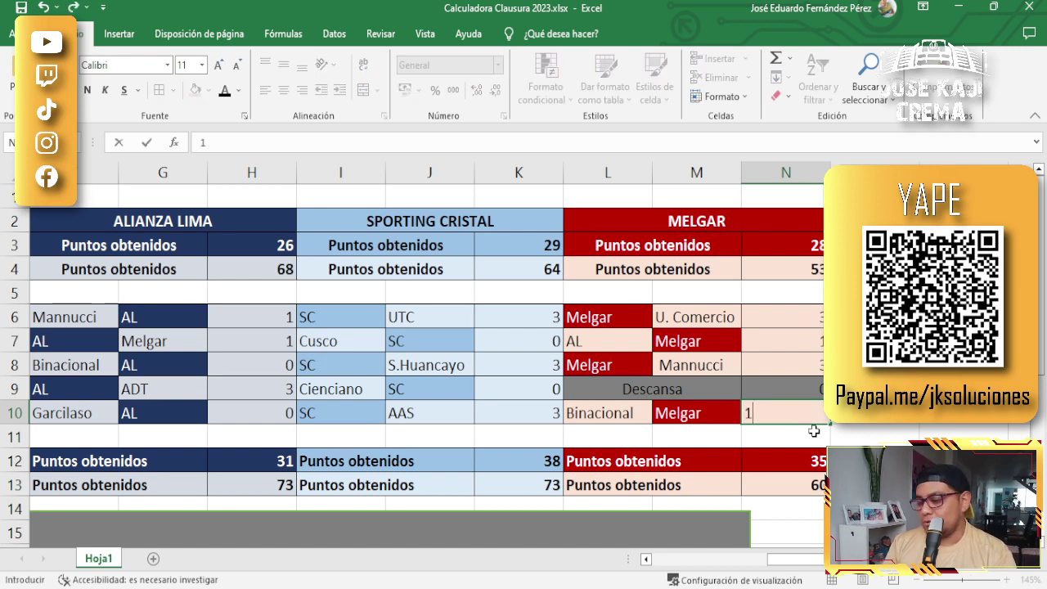
left_click(858, 431)
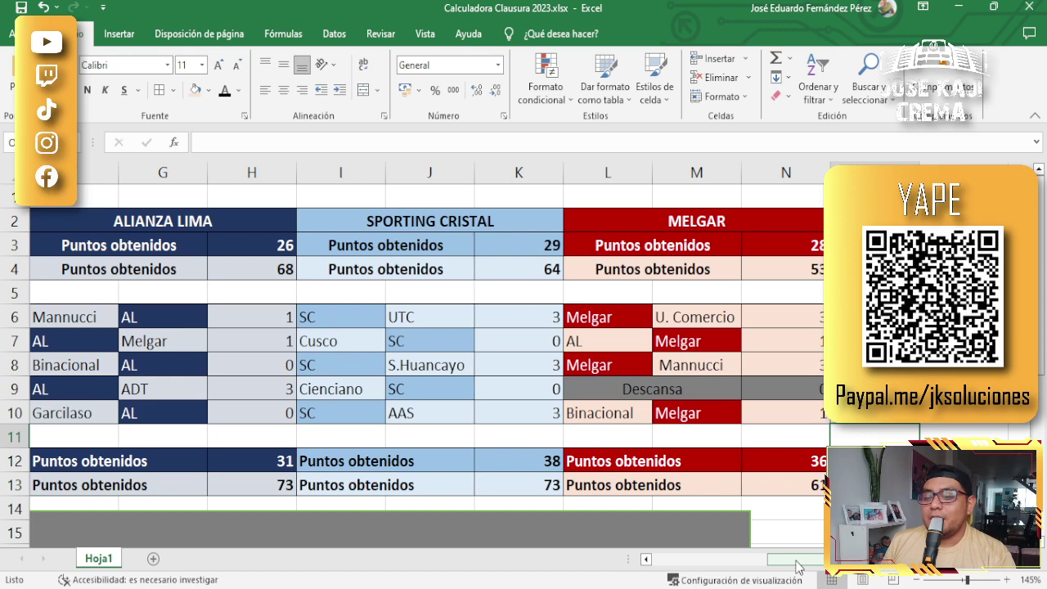
Zoom the sheet out to 100% and compare the final Clausura and Acumulado points of all four teams.
scroll(797, 566, "left", 2)
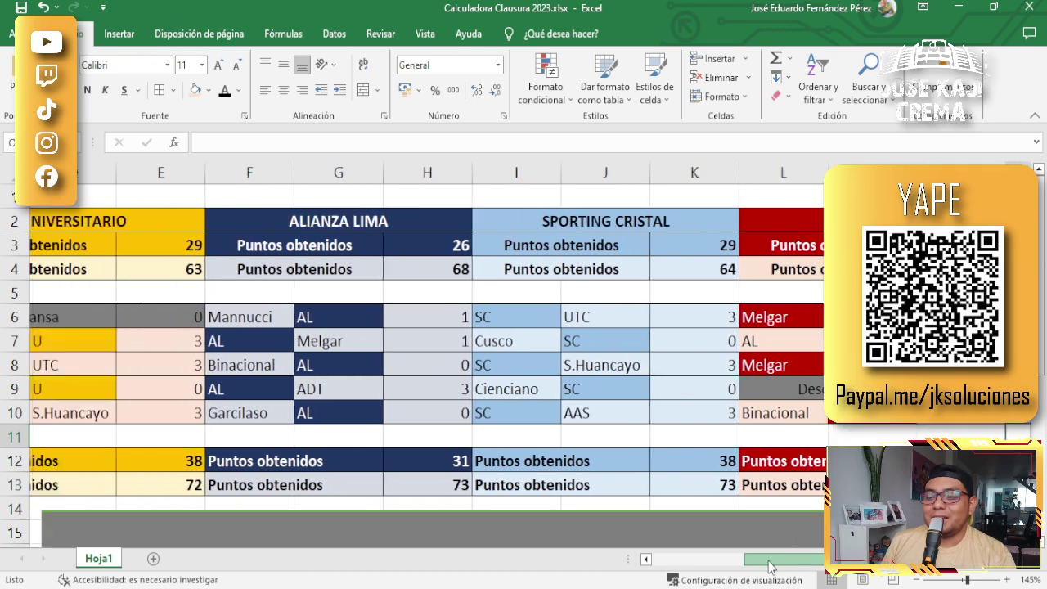
scroll(550, 439, "down", 2, "ctrl")
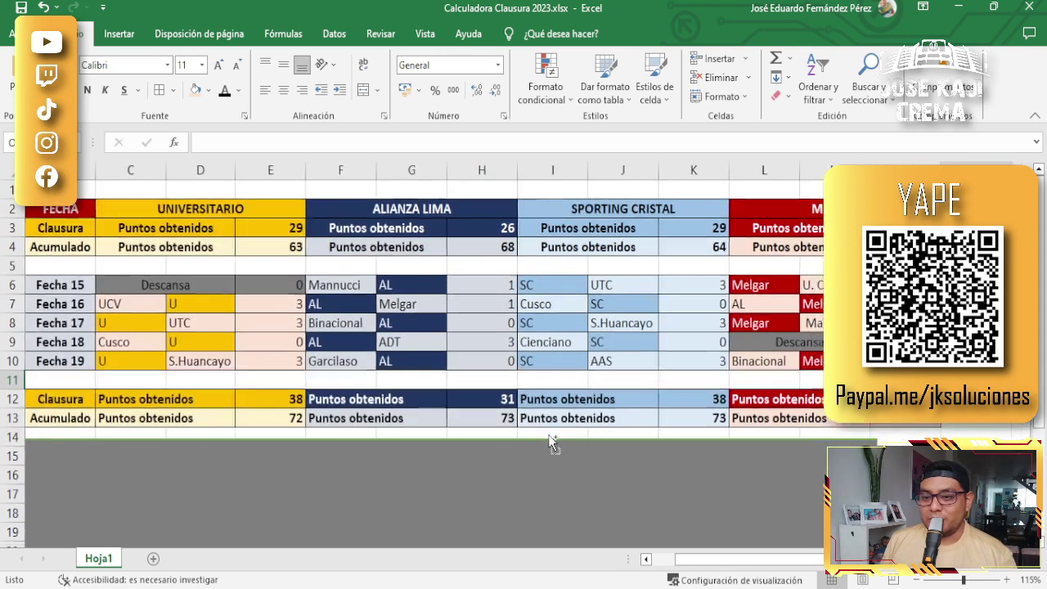
scroll(549, 442, "down", 1, "ctrl")
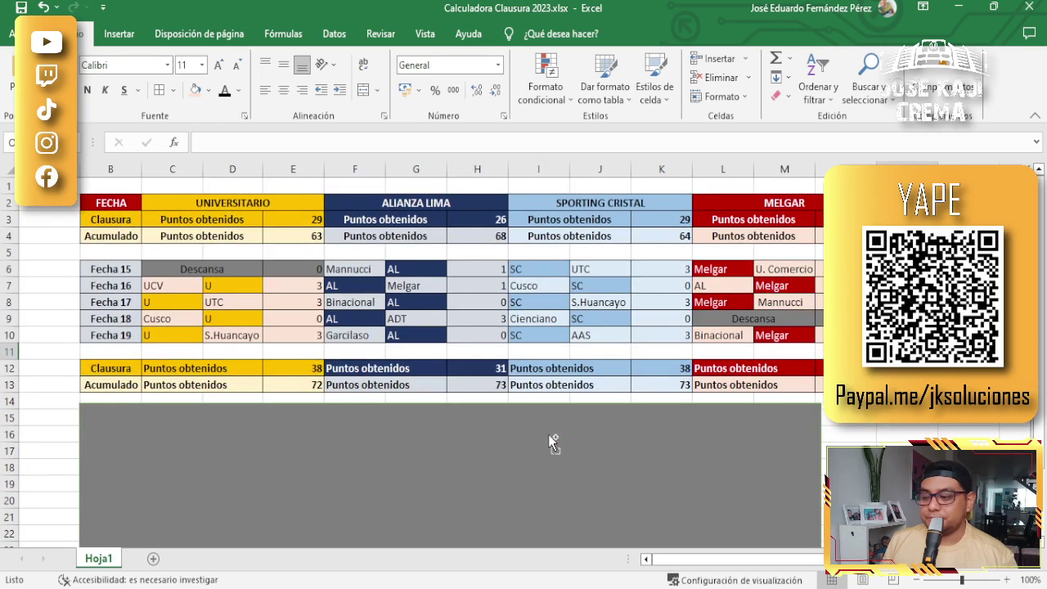
left_click(969, 467)
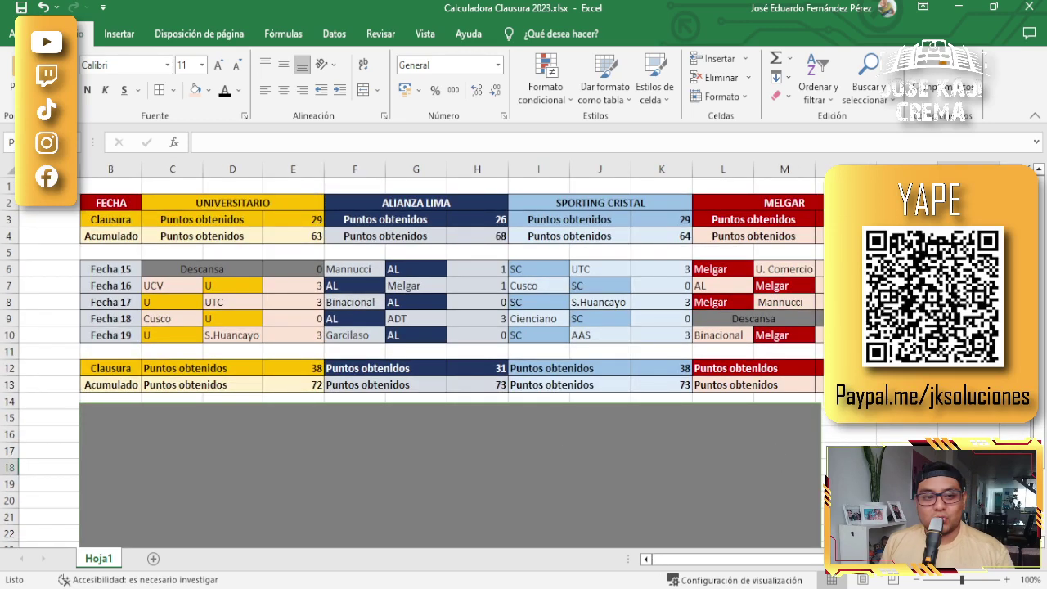
scroll(768, 569, "right", 1)
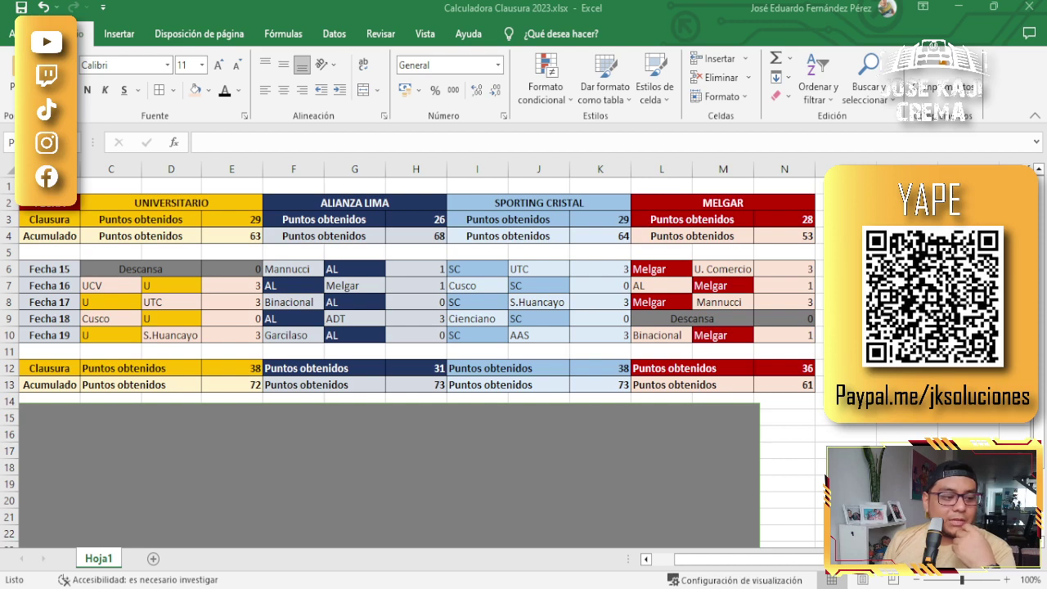
Switch to the browser window with the Club Universitario de Deportes ticket-sale post on Facebook.
key("alt+Tab")
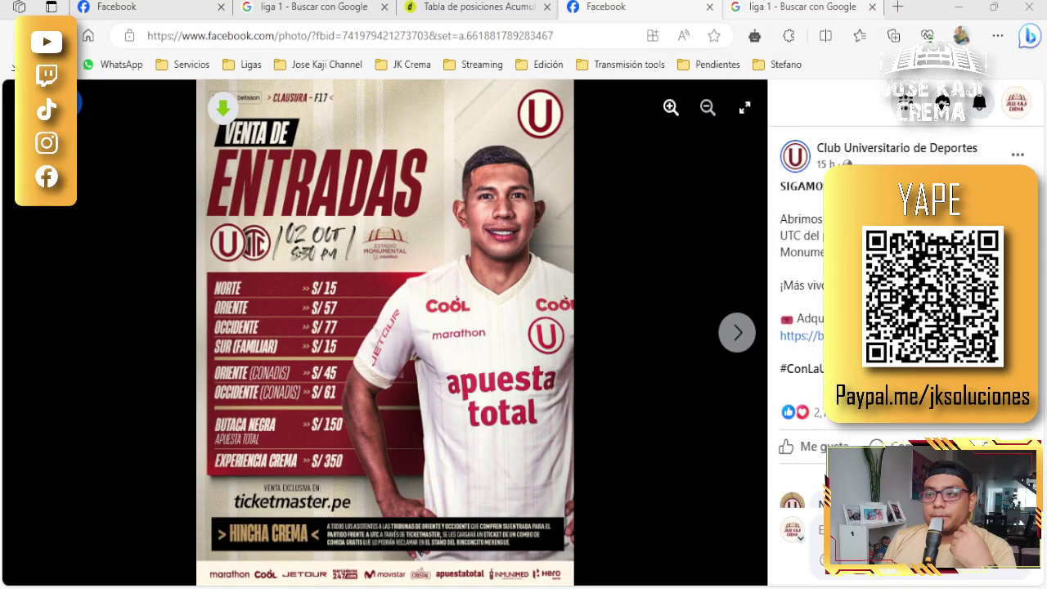